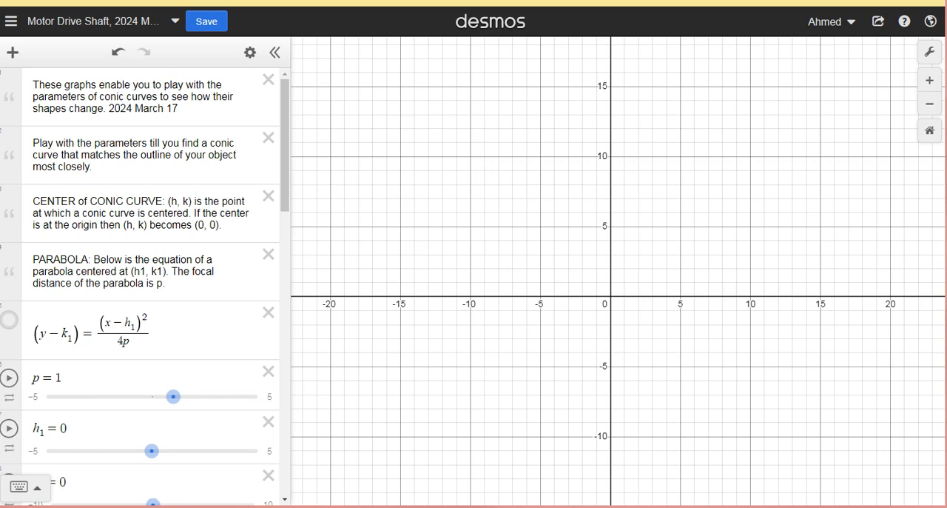
# - Insert the picture Motor Drive Shaft.jpg into the graph
pyautogui.click(12, 53)
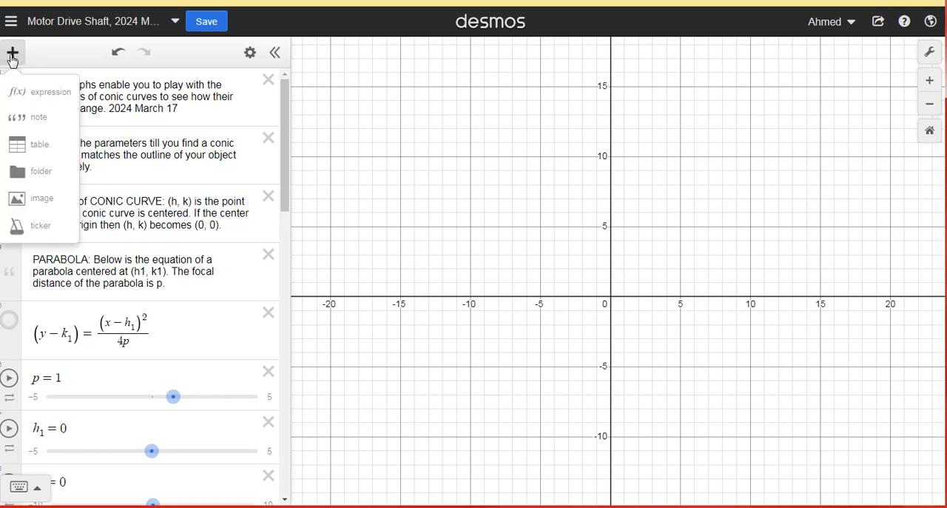
pyautogui.click(43, 201)
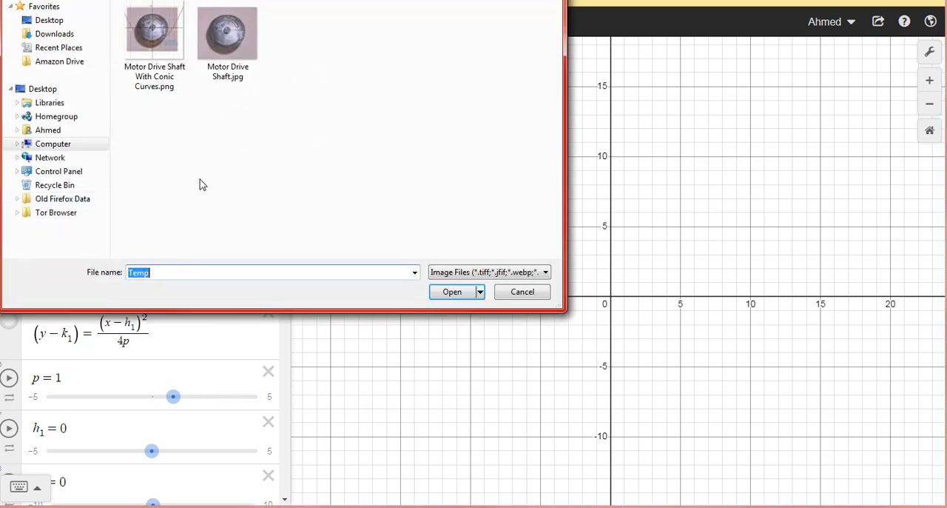
pyautogui.doubleClick(237, 42)
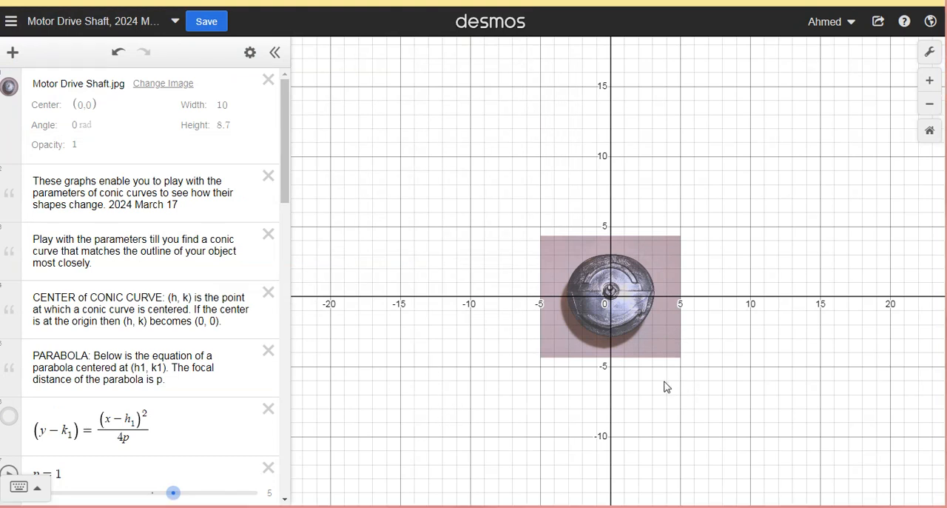
# - Enlarge the motor drive shaft image to about 28.88 wide by 25.15 high and centre it at about (0.1, -0.93)
pyautogui.click(650, 327)
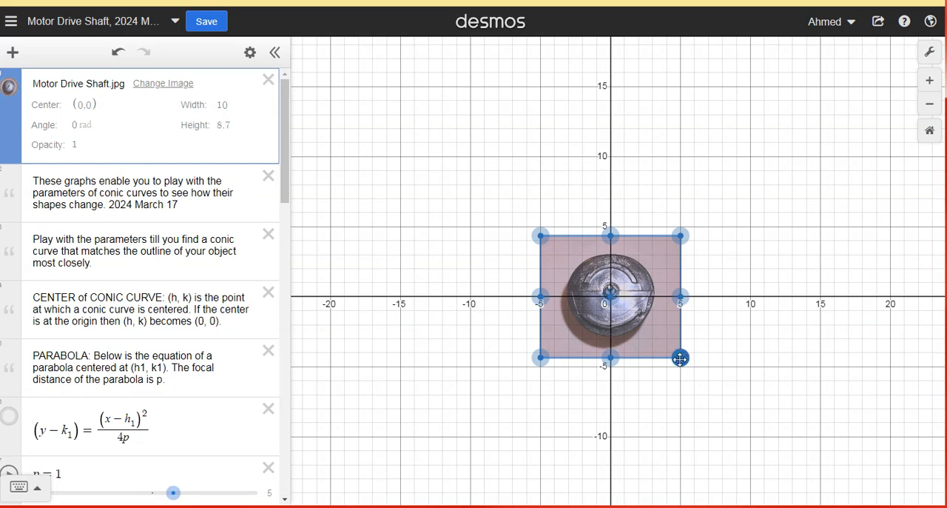
pyautogui.moveTo(680, 358); pyautogui.dragTo(824, 459)
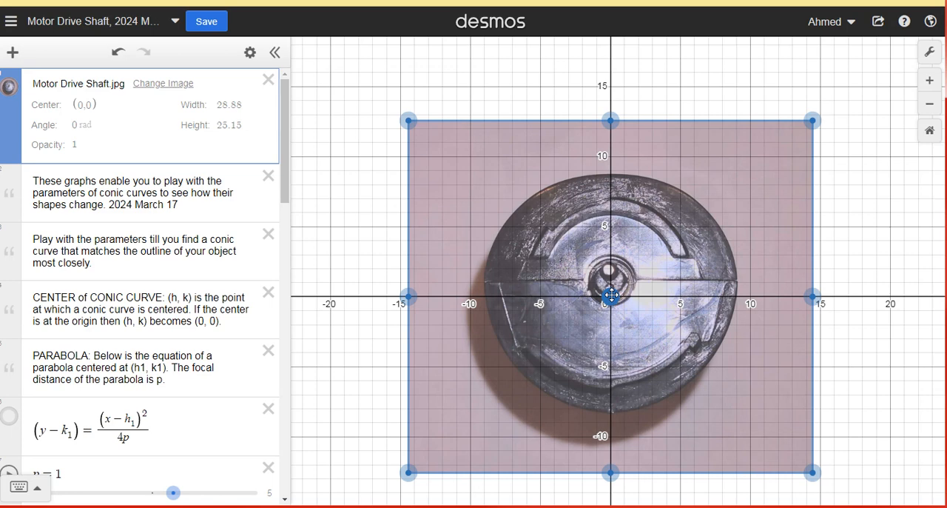
pyautogui.moveTo(611, 295); pyautogui.dragTo(613, 307)
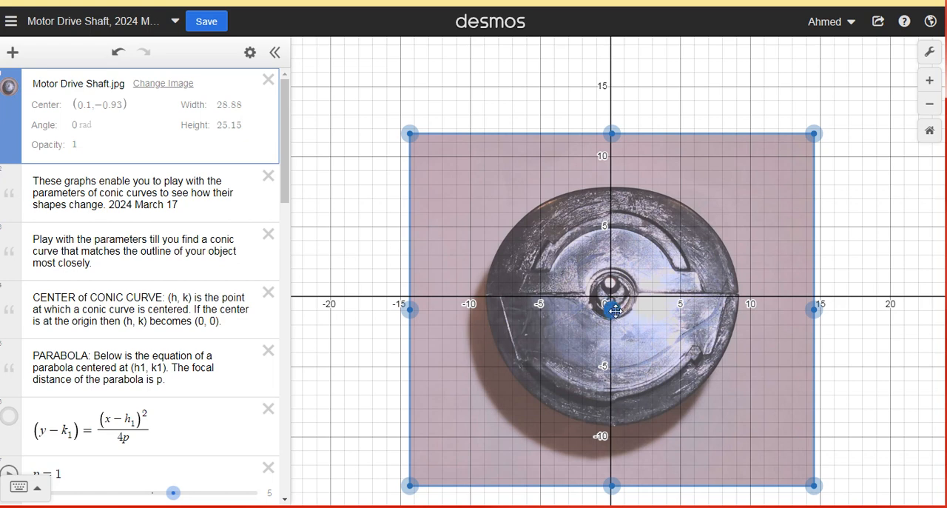
pyautogui.moveTo(661, 348); pyautogui.dragTo(649, 320)
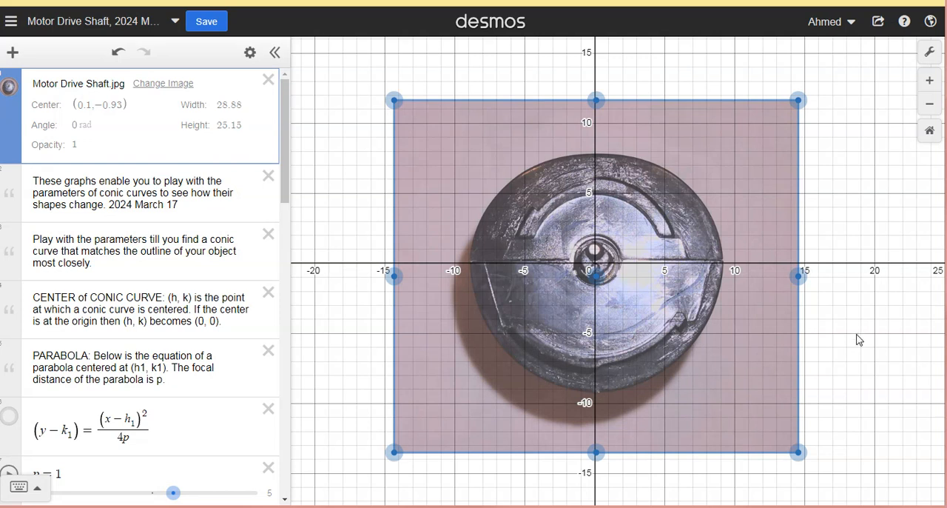
pyautogui.click(363, 334)
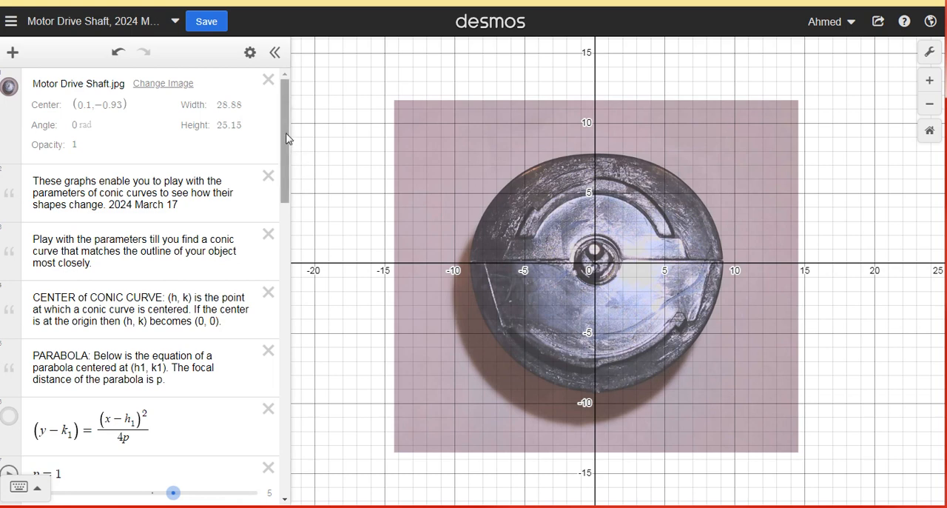
# - Look through the expression list's notes, conic equations and parameter sliders, from the parabola down to the playtime hyperbola
pyautogui.moveTo(287, 138); pyautogui.dragTo(294, 194)
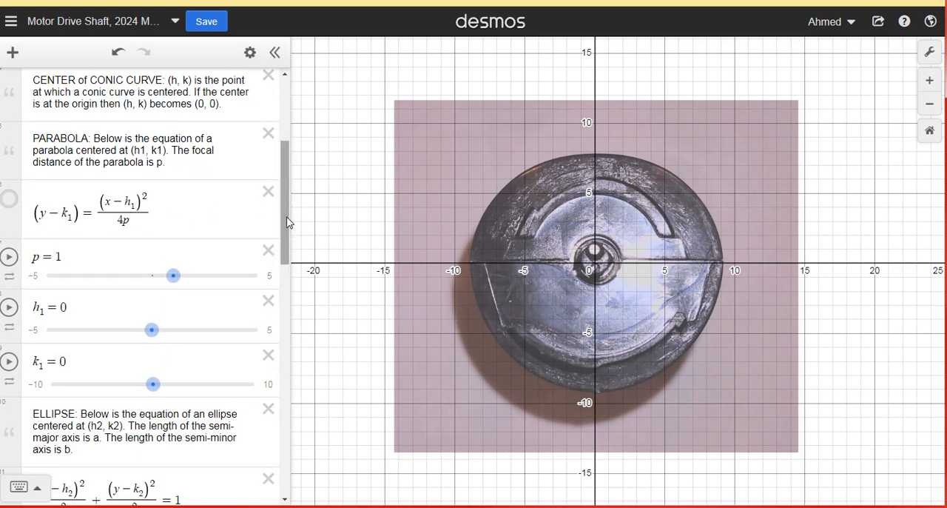
pyautogui.scroll(-1, 289, 286)
pyautogui.scroll(-3, 288, 286)
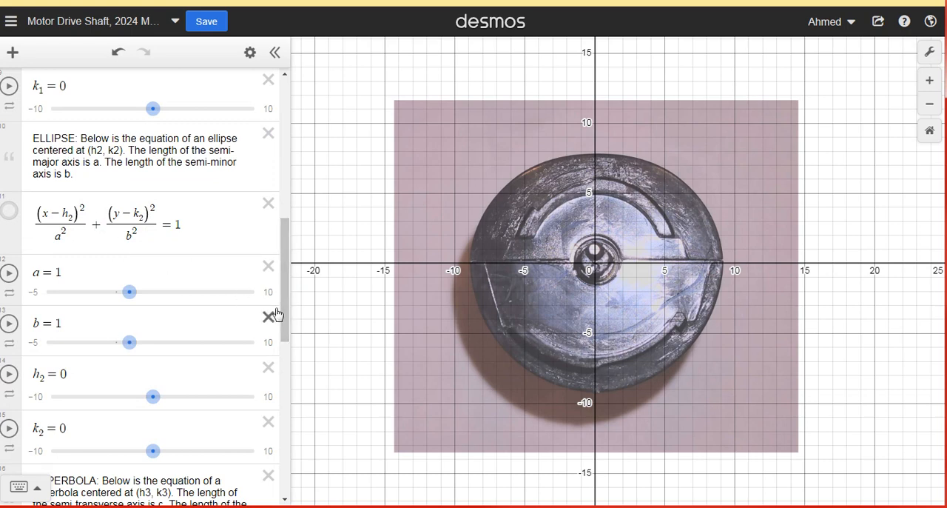
pyautogui.scroll(-4, 281, 319)
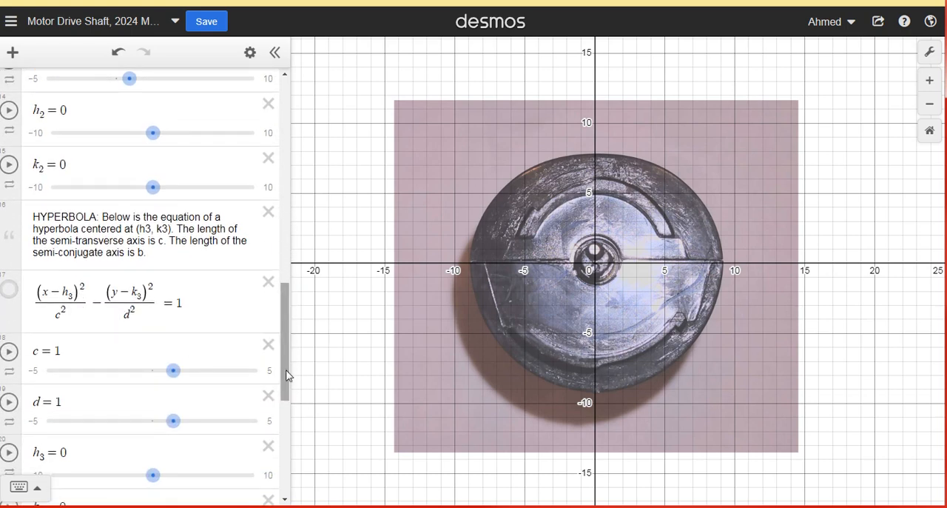
pyautogui.scroll(-3, 288, 377)
pyautogui.scroll(-4, 289, 439)
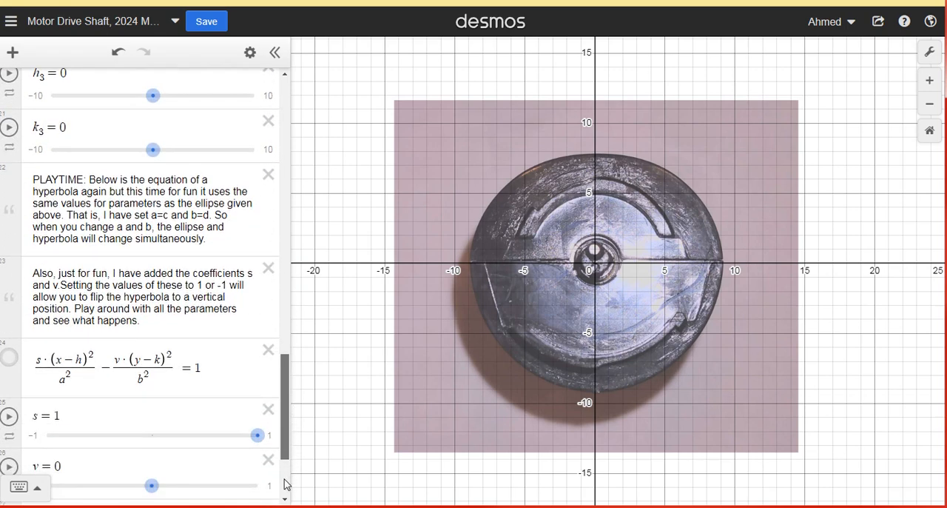
pyautogui.scroll(-1, 287, 484)
pyautogui.scroll(7, 287, 484)
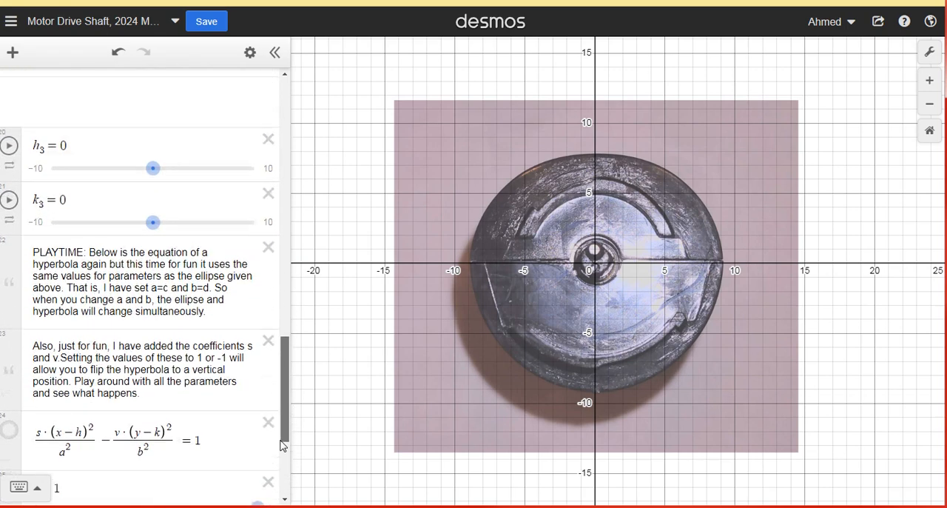
# - Preview the parabola curve over the image, then hide it again
pyautogui.moveTo(292, 363); pyautogui.dragTo(294, 258)
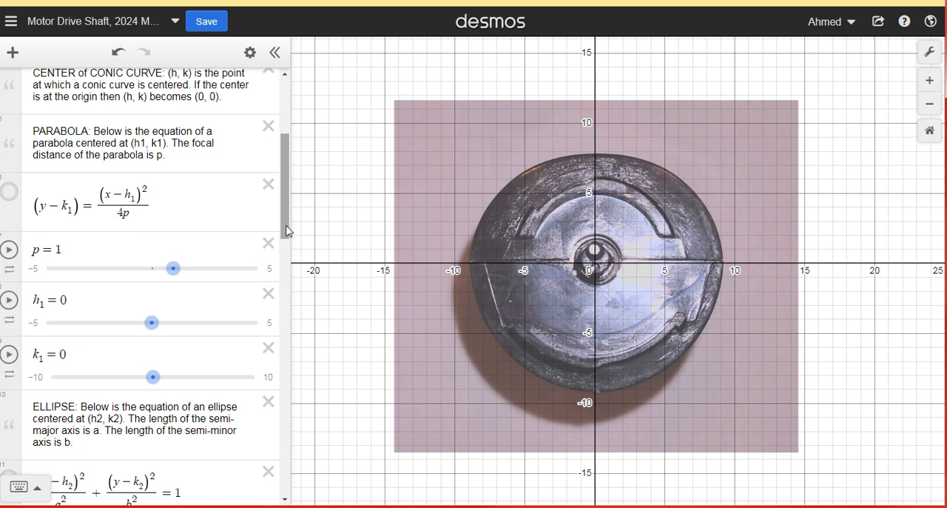
pyautogui.moveTo(286, 226)
pyautogui.mouseDown()
pyautogui.moveTo(286, 247)
pyautogui.moveTo(285, 228)
pyautogui.mouseUp()
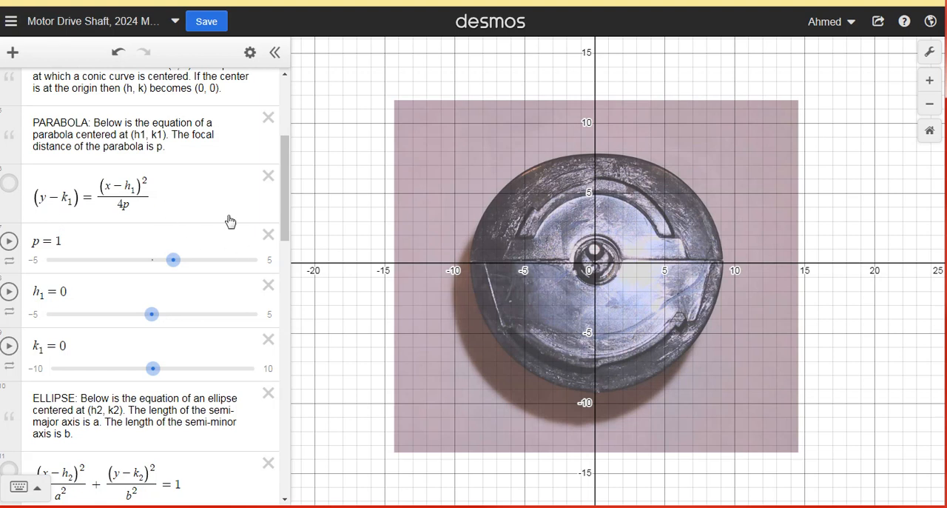
pyautogui.click(9, 183)
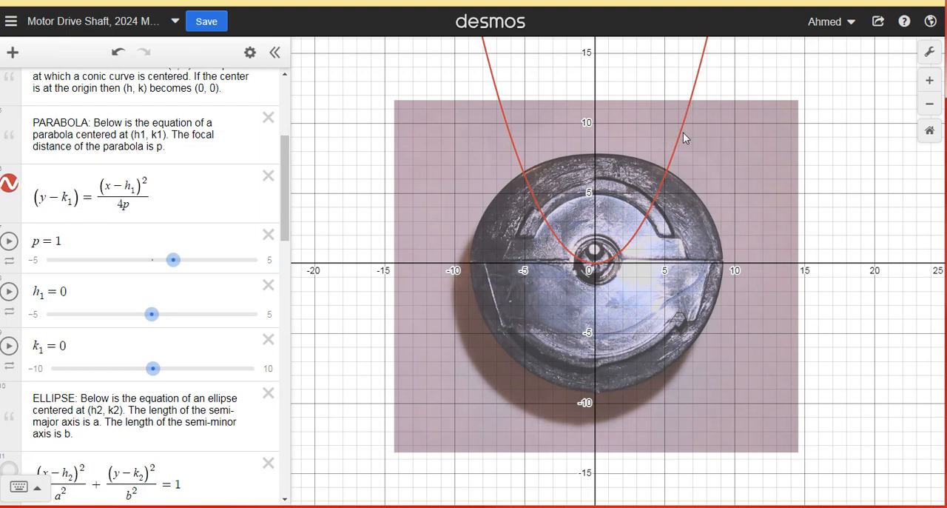
pyautogui.click(10, 185)
# - Preview the ellipse curve over the image, then hide it again
pyautogui.scroll(-4, 49, 341)
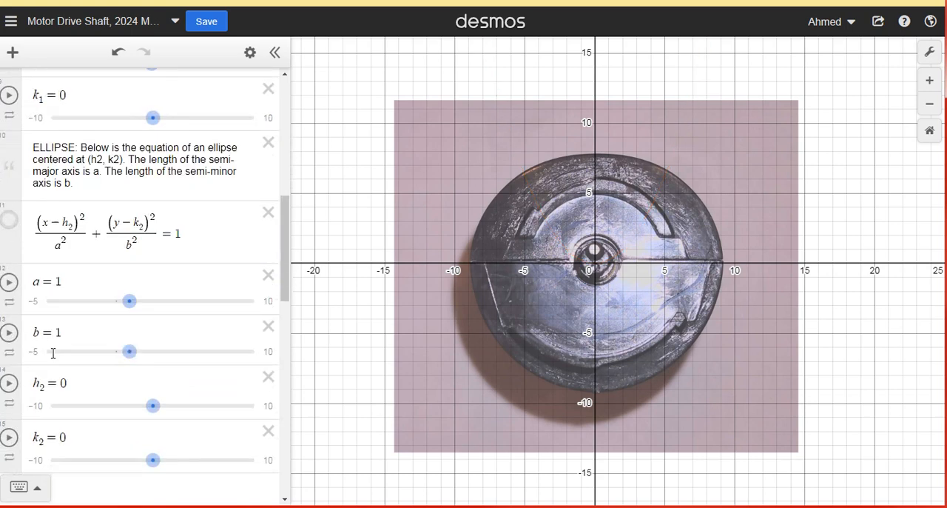
pyautogui.click(9, 210)
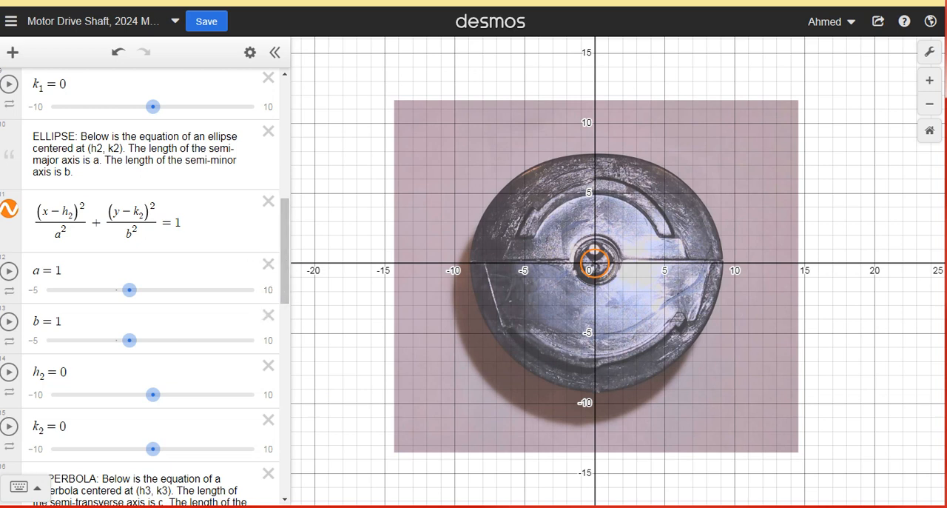
pyautogui.click(9, 210)
# - Preview the hyperbola centred at (h3, k3) over the image, then hide it again
pyautogui.scroll(-5, 61, 332)
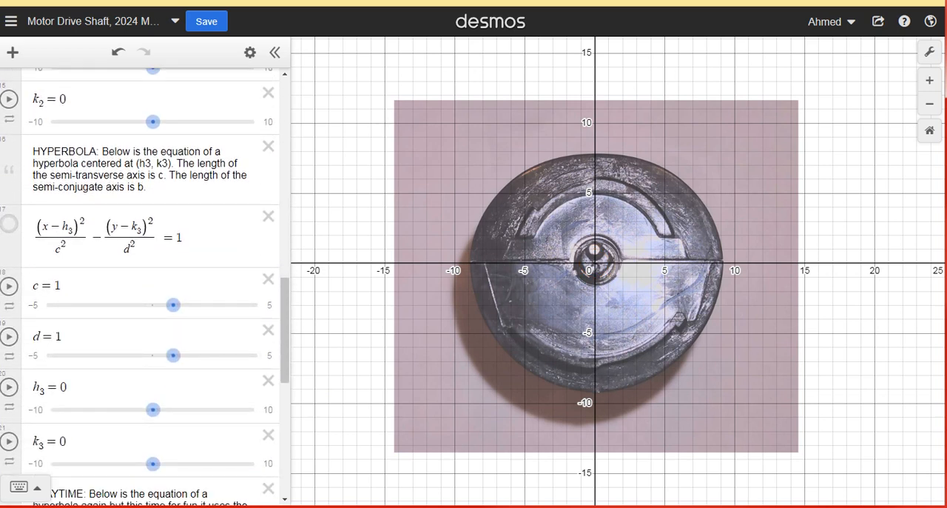
pyautogui.click(8, 226)
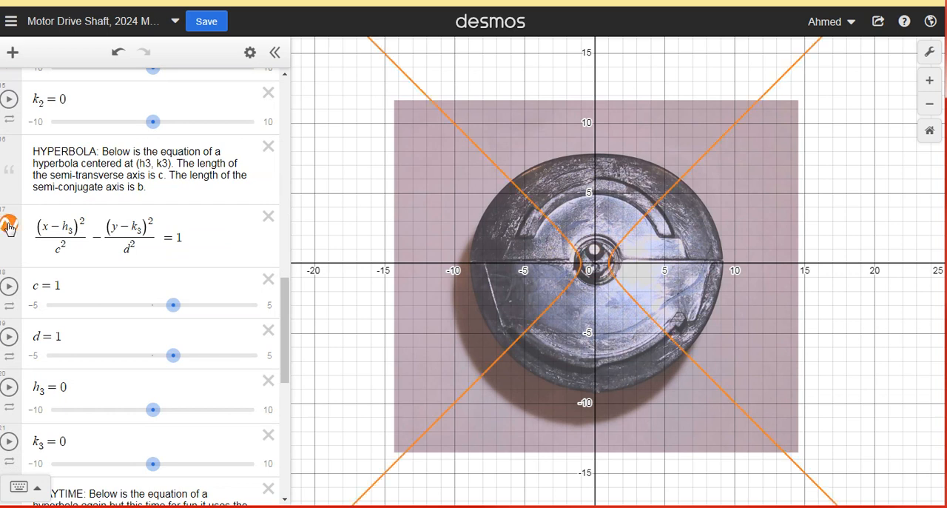
pyautogui.click(8, 226)
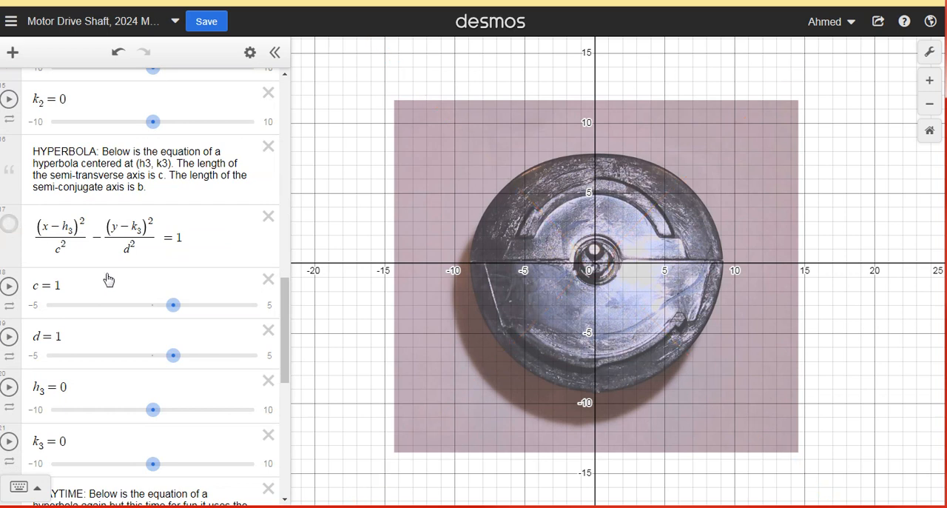
# - Show the ellipse once more, view its line style and colour options, and hide the curve
pyautogui.scroll(3, 110, 277)
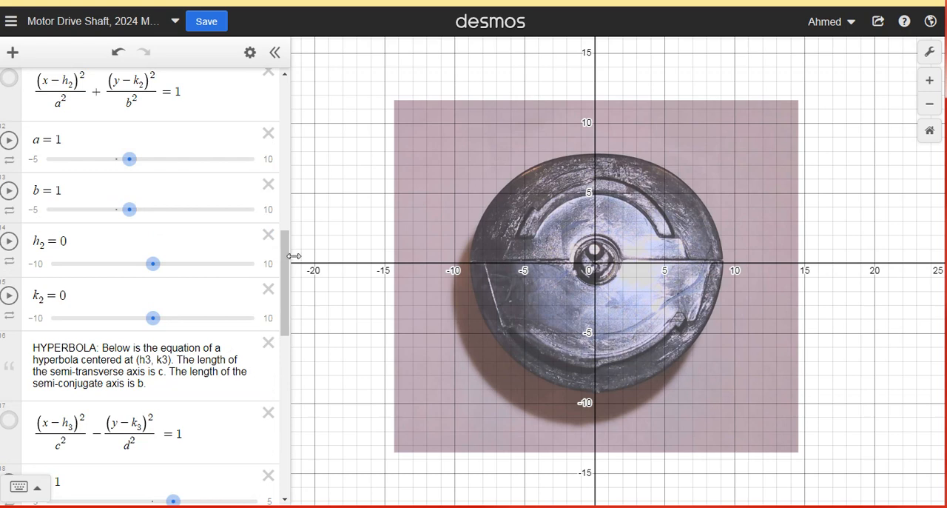
pyautogui.scroll(1, 244, 257)
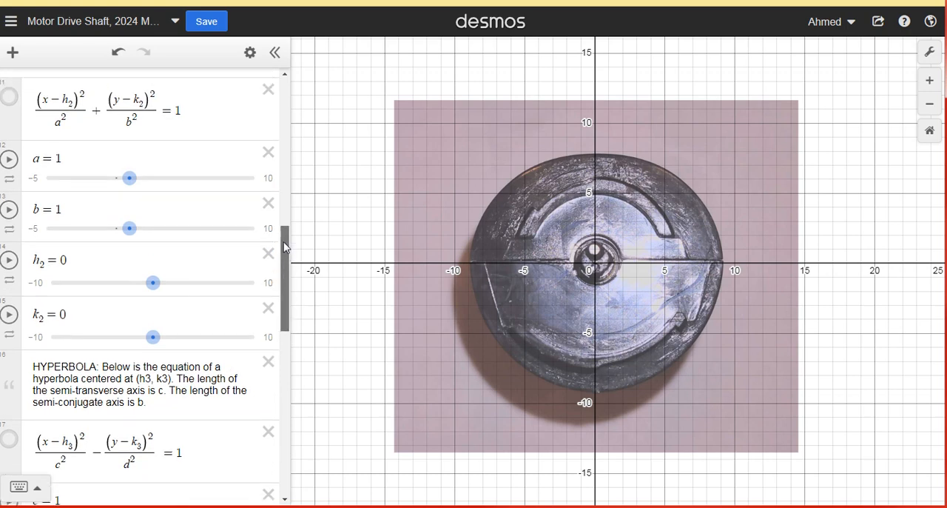
pyautogui.scroll(6, 226, 328)
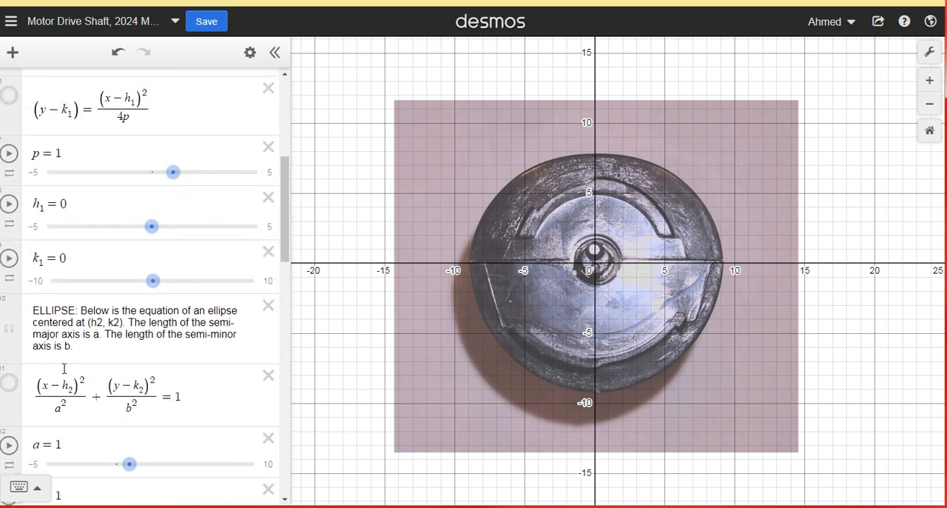
pyautogui.scroll(-3, 12, 341)
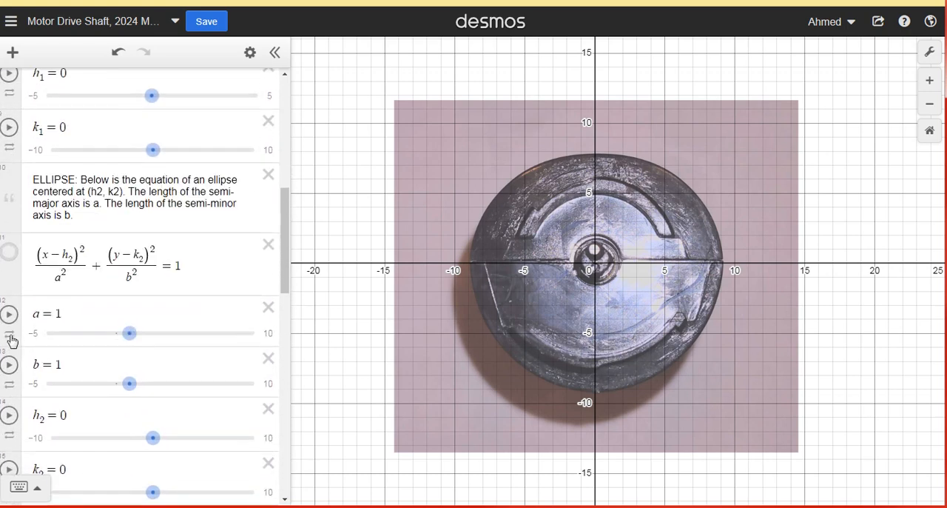
pyautogui.click(8, 259)
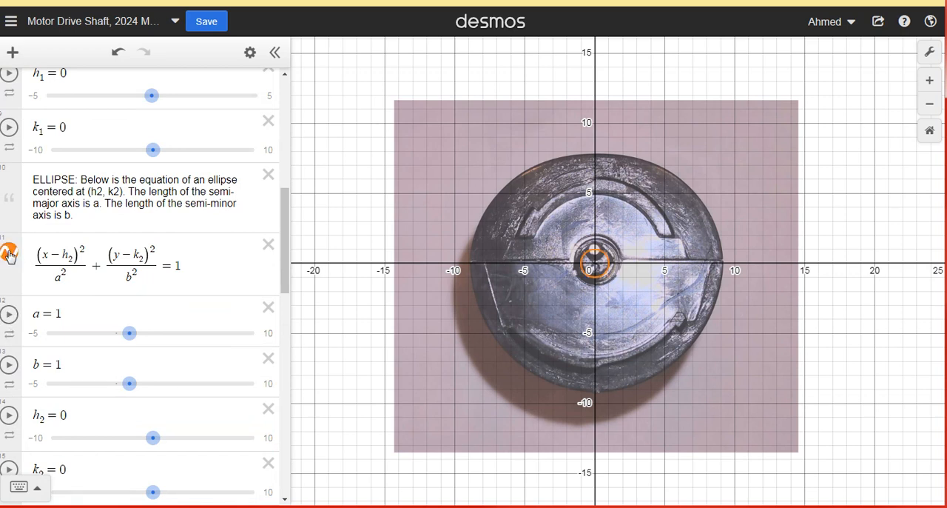
pyautogui.click(9, 255)
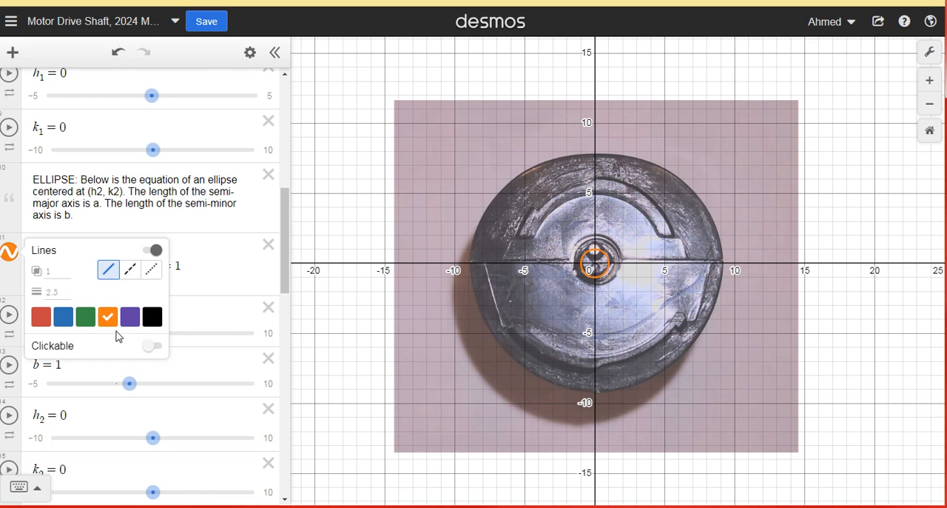
pyautogui.click(16, 259)
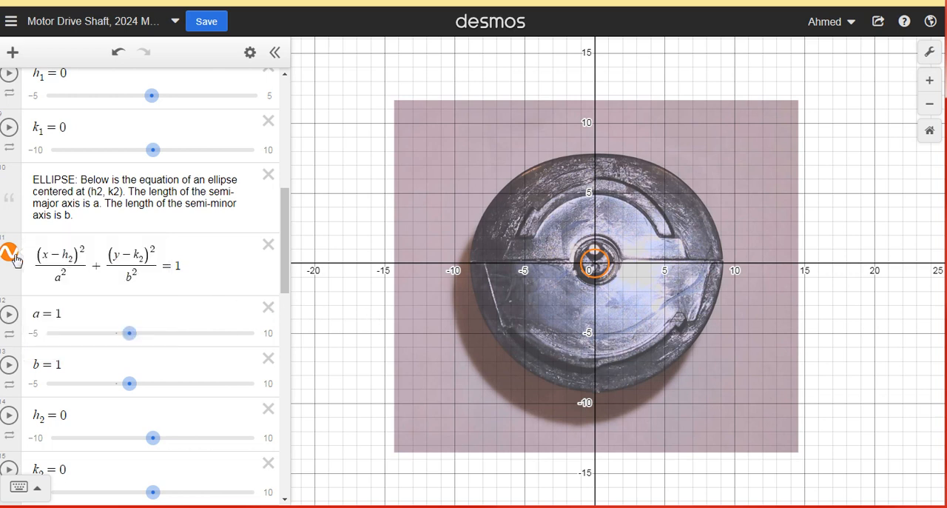
pyautogui.click(16, 261)
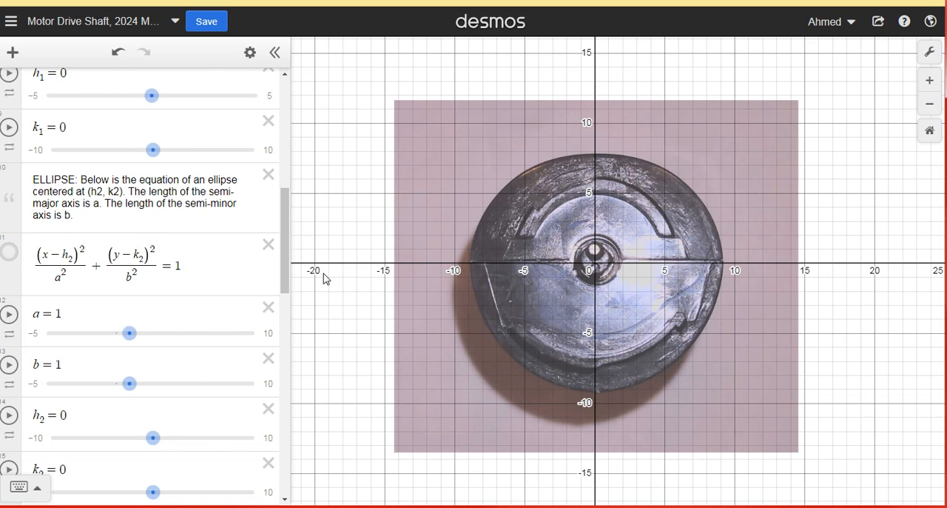
# - Display the parabola curve on the graph over the motor drive shaft image
pyautogui.moveTo(287, 236); pyautogui.dragTo(287, 212)
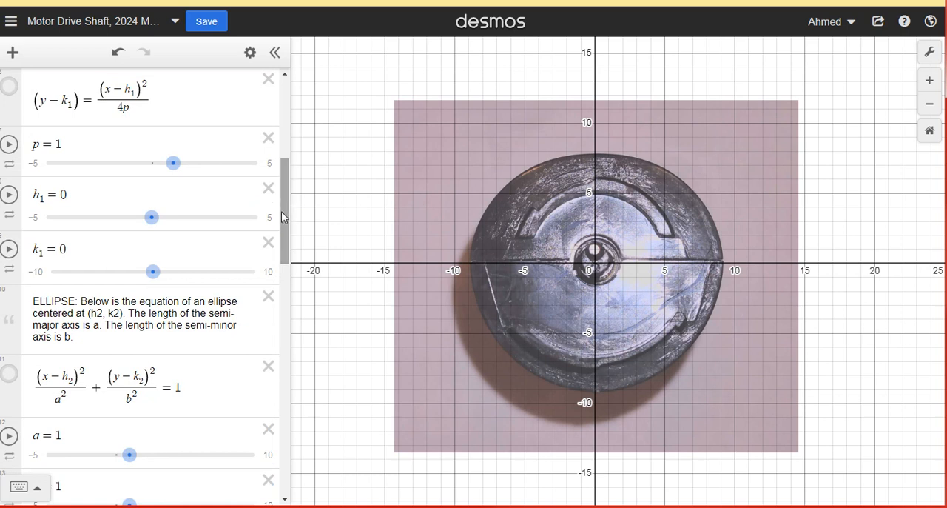
pyautogui.scroll(5, 74, 262)
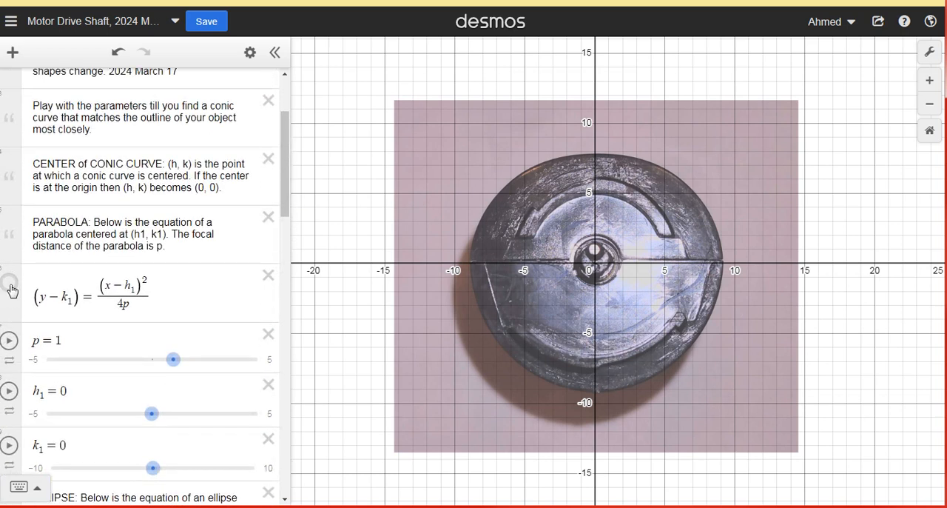
pyautogui.click(9, 285)
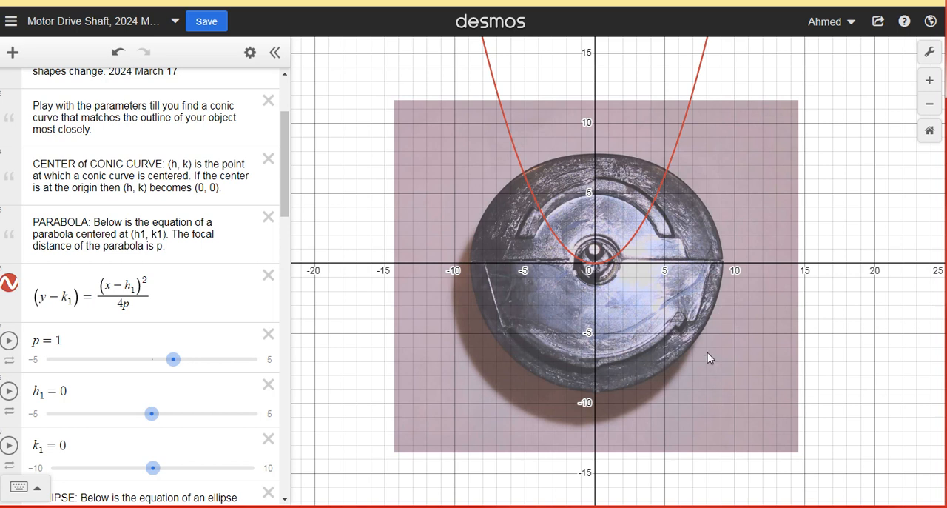
# - Move the motor drive shaft image up so its centre lies near the origin, at about (-0.05, -0.04)
pyautogui.click(659, 350)
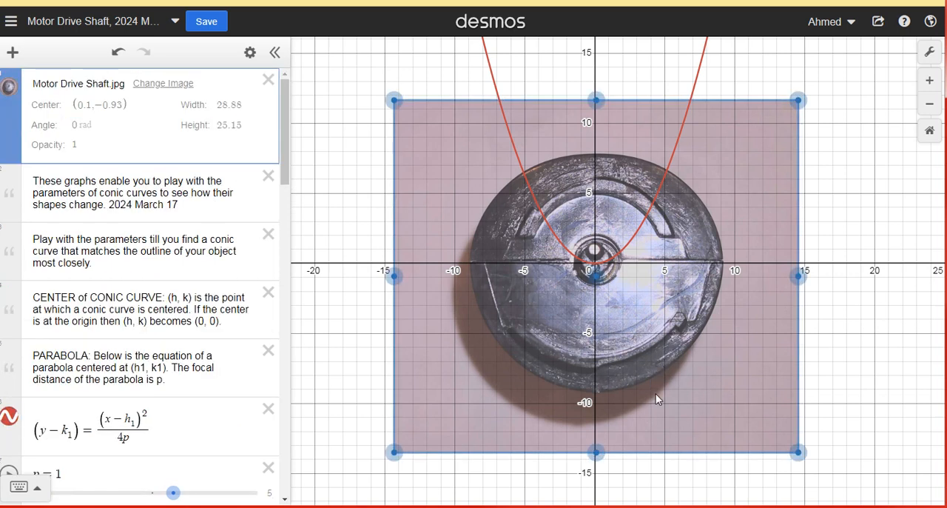
pyautogui.moveTo(655, 370); pyautogui.dragTo(660, 393)
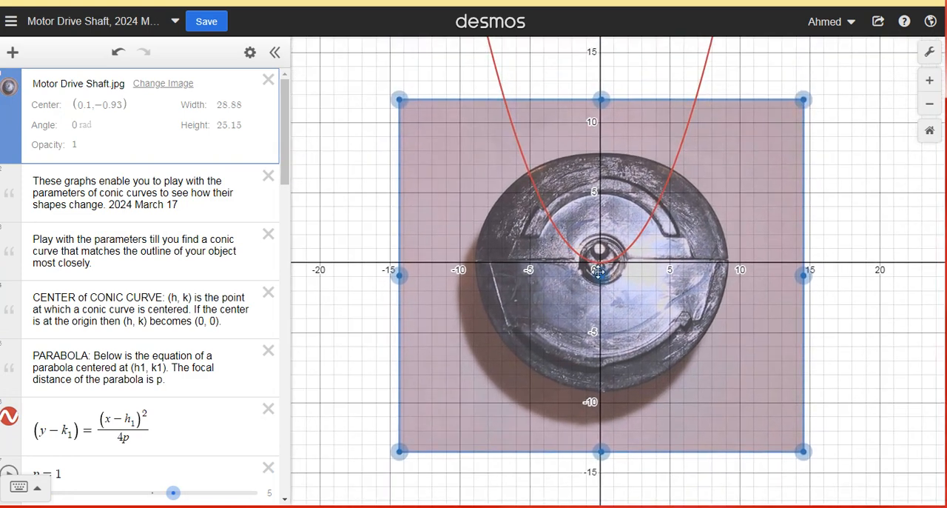
pyautogui.moveTo(601, 276)
pyautogui.mouseDown()
pyautogui.moveTo(601, 216)
pyautogui.moveTo(600, 263)
pyautogui.mouseUp()
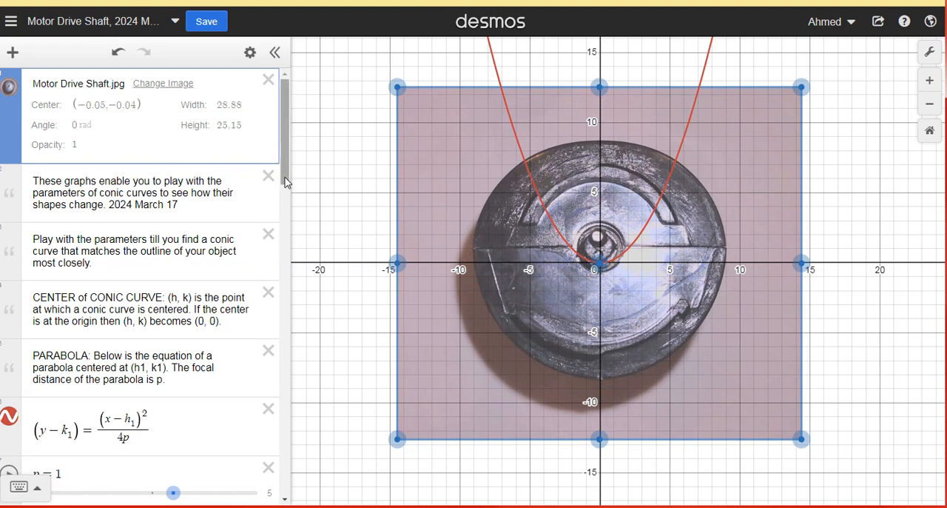
# - Vary the parabola's focal distance p, trying 0.1 and settling on 3.6 for a wider curve
pyautogui.moveTo(286, 183); pyautogui.dragTo(292, 255)
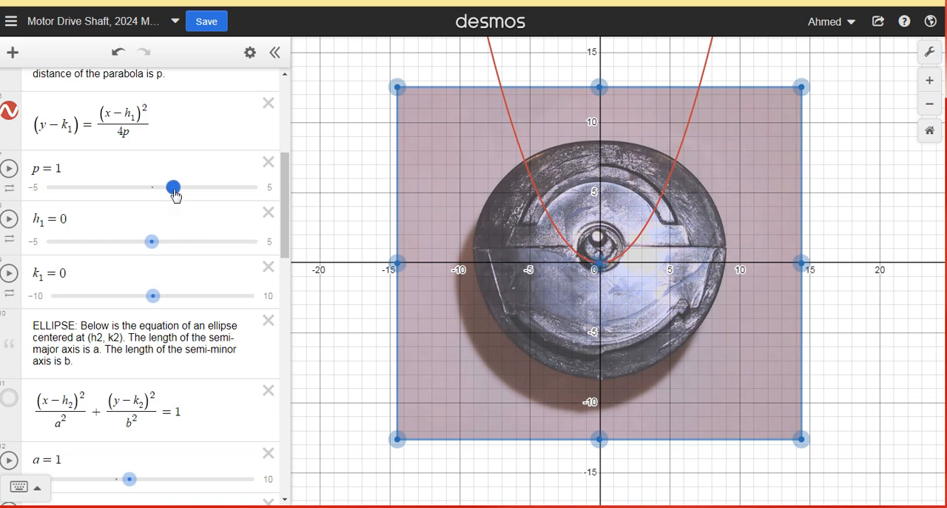
pyautogui.moveTo(176, 194); pyautogui.dragTo(155, 196)
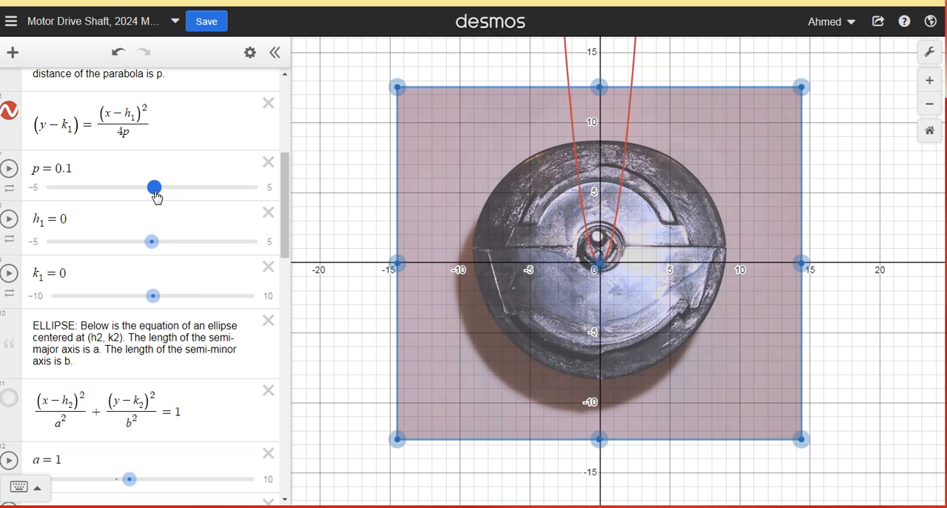
pyautogui.moveTo(155, 194); pyautogui.dragTo(155, 194)
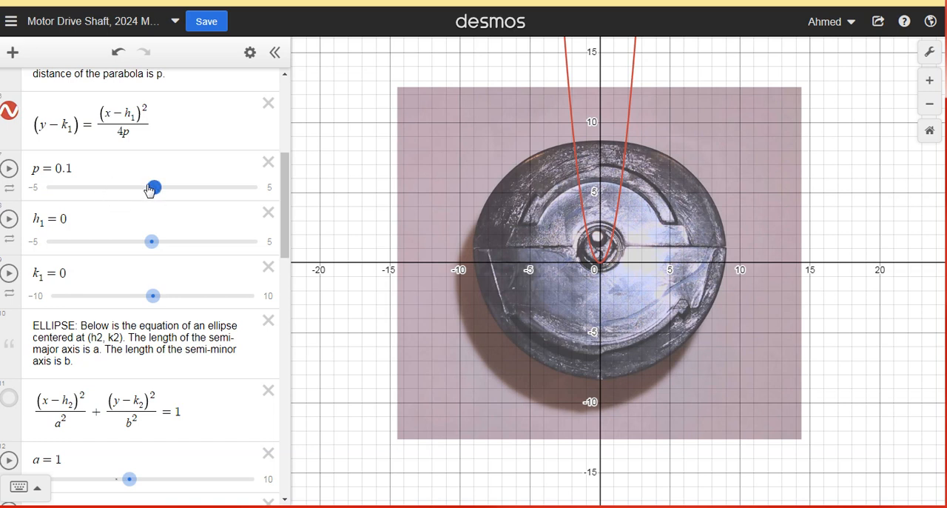
pyautogui.moveTo(156, 191); pyautogui.dragTo(233, 211)
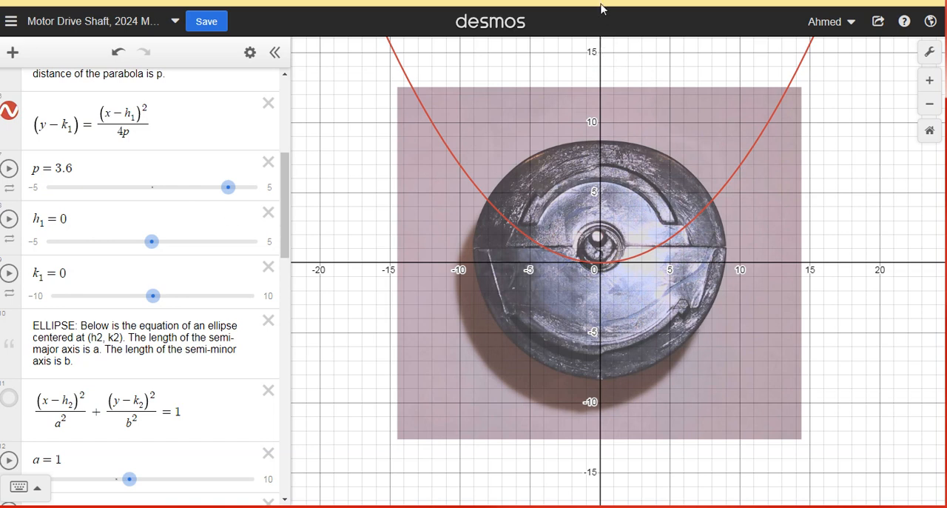
# - Nudge the motor drive shaft image so its centre sits exactly at (0, 0)
pyautogui.click(631, 302)
pyautogui.moveTo(600, 256)
pyautogui.mouseDown()
pyautogui.moveTo(601, 137)
pyautogui.moveTo(589, 136)
pyautogui.moveTo(591, 145)
pyautogui.moveTo(601, 141)
pyautogui.moveTo(601, 265)
pyautogui.mouseUp()
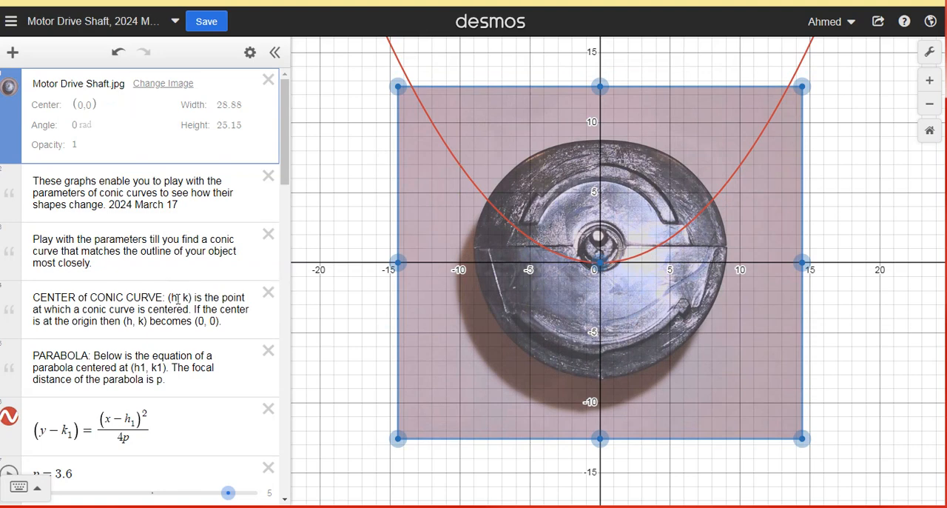
# - Try the parabola's h1 at -2.1, return it to 0, and set k1 to -8.3 to lower the vertex onto the shaft's bottom edge
pyautogui.scroll(-5, 183, 308)
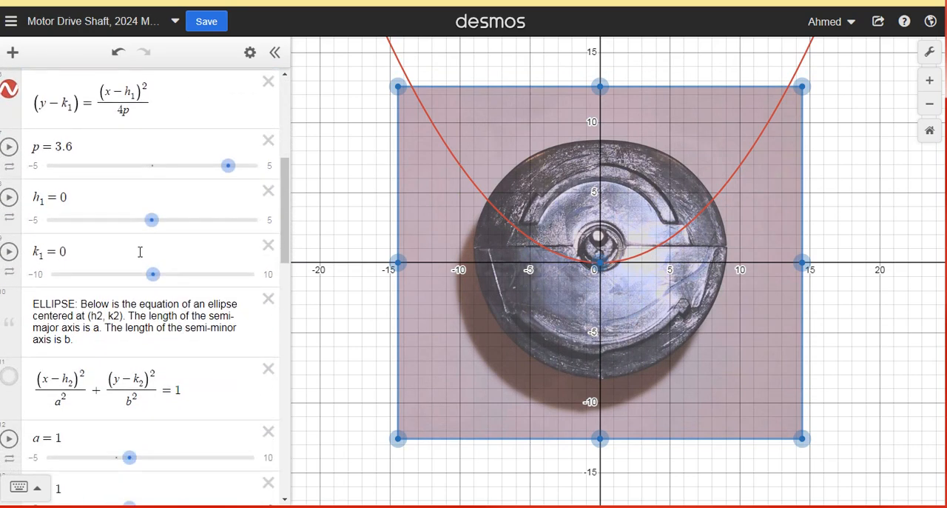
pyautogui.moveTo(152, 221); pyautogui.dragTo(110, 234)
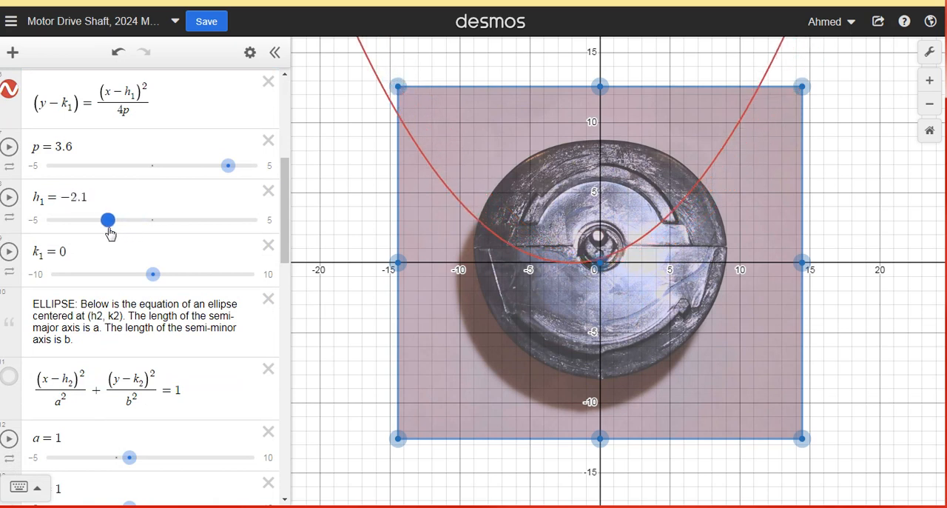
pyautogui.moveTo(110, 233); pyautogui.dragTo(155, 234)
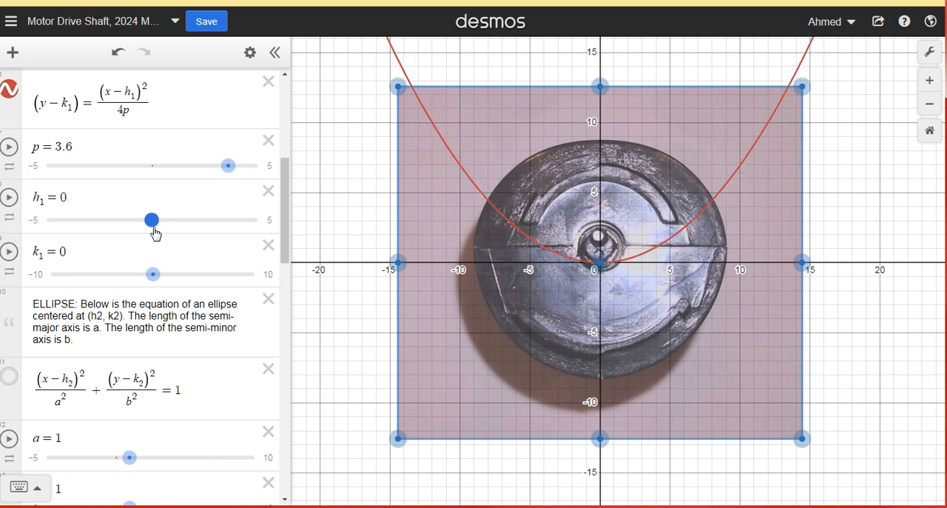
pyautogui.moveTo(155, 234); pyautogui.dragTo(155, 234)
pyautogui.moveTo(153, 275); pyautogui.dragTo(73, 251)
# - Reposition the motor drive shaft image so its centre is at about (-0.2, 0.1)
pyautogui.click(588, 260)
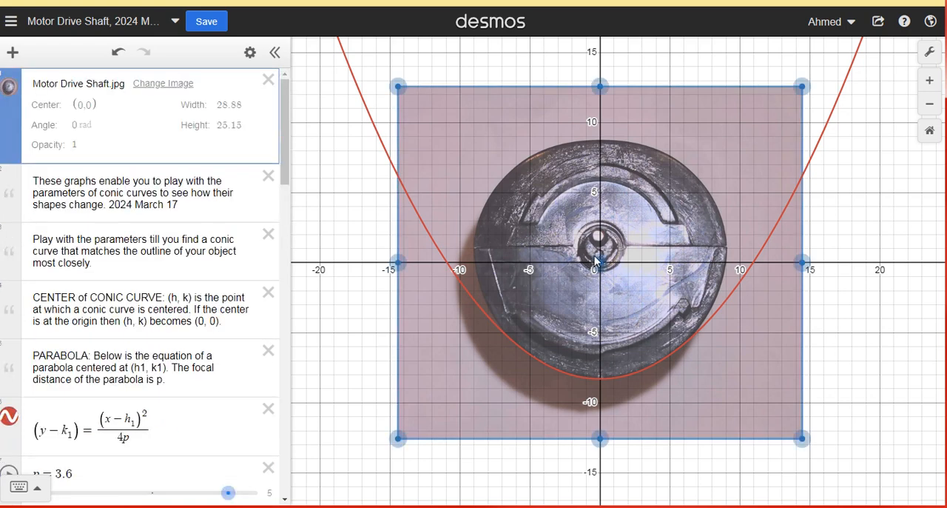
pyautogui.moveTo(590, 260); pyautogui.dragTo(594, 258)
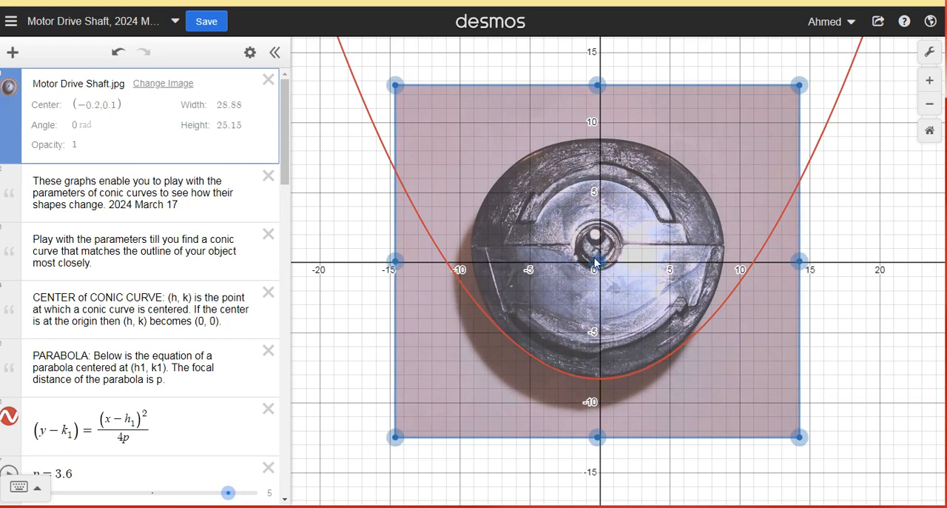
# - Adjust the parabola to the lower outline with focal distance p at 3.14 and h1 at -0.1
pyautogui.scroll(-5, 115, 433)
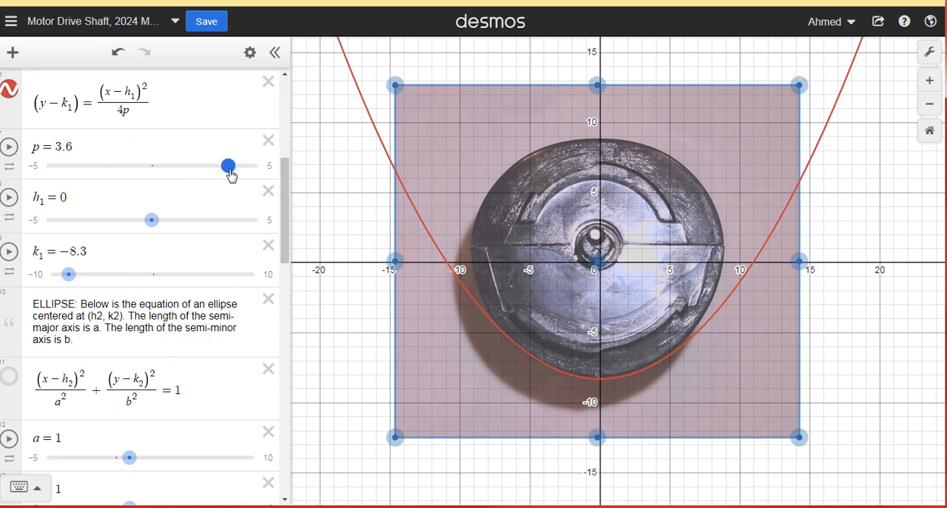
pyautogui.moveTo(231, 174); pyautogui.dragTo(220, 179)
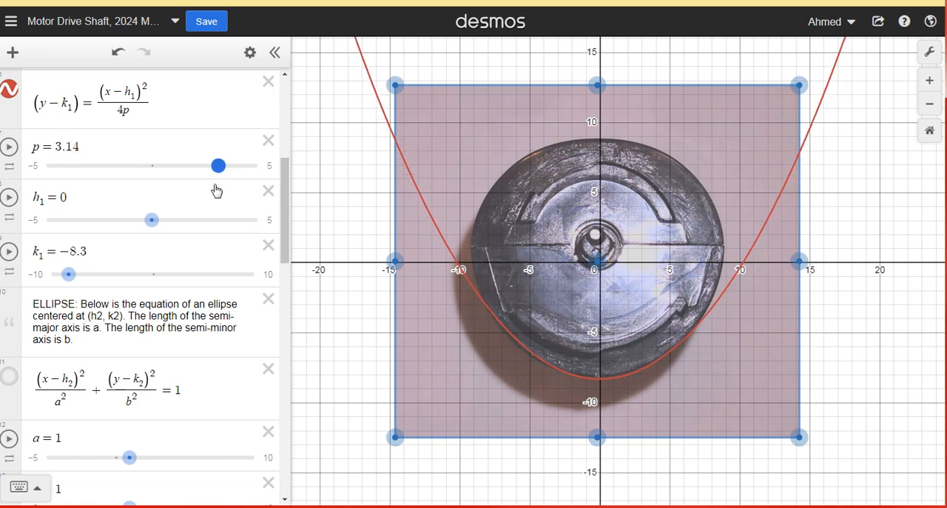
pyautogui.click(360, 378)
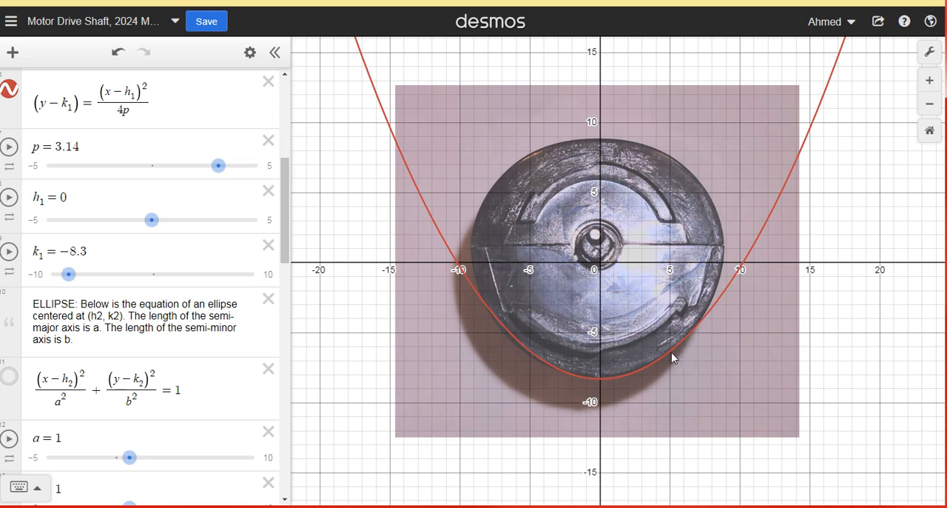
pyautogui.moveTo(152, 221)
pyautogui.mouseDown()
pyautogui.moveTo(159, 228)
pyautogui.moveTo(149, 233)
pyautogui.mouseUp()
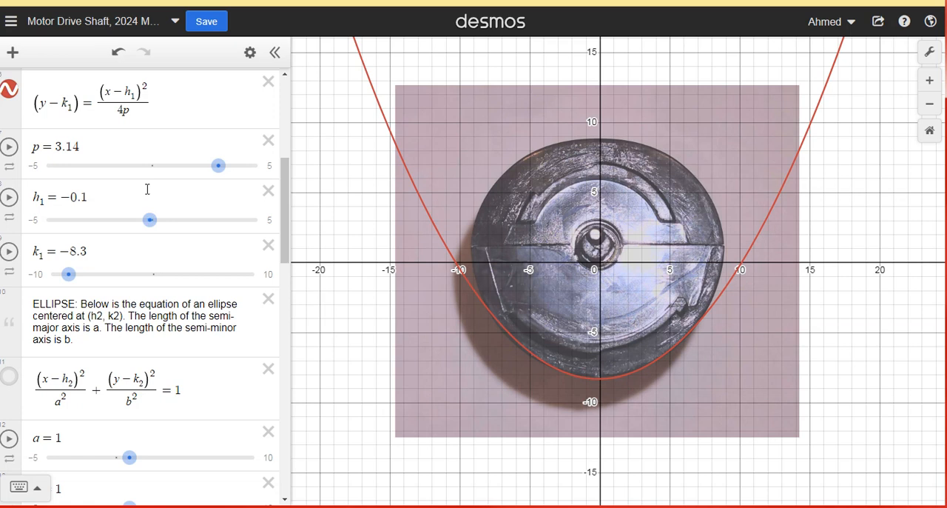
# - Try wider parabolas with p at 3.8 and 5, and settle on a focal distance of 3.9
pyautogui.moveTo(220, 167); pyautogui.dragTo(236, 183)
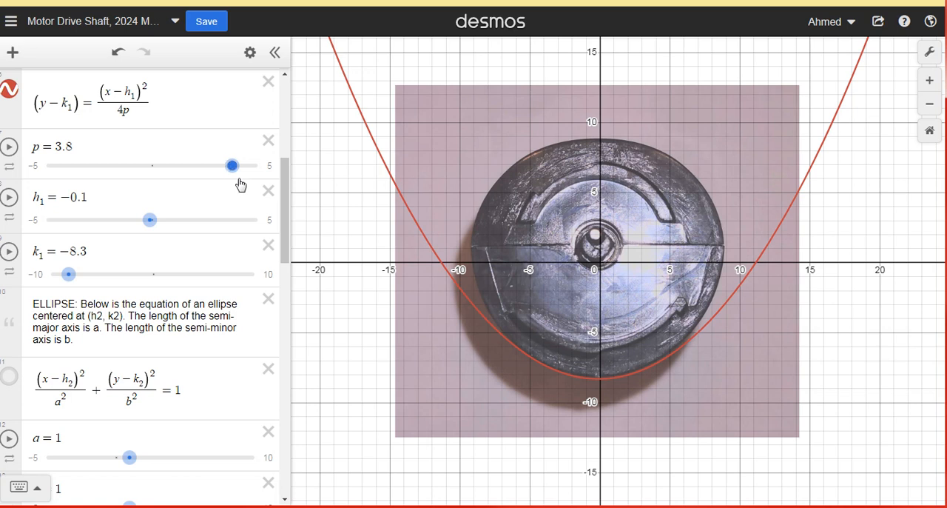
pyautogui.moveTo(234, 171); pyautogui.dragTo(288, 200)
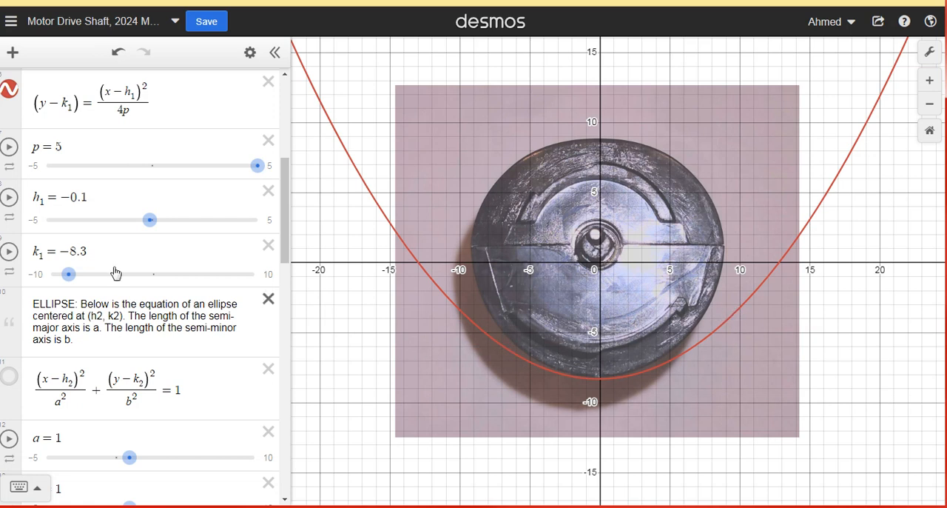
pyautogui.moveTo(256, 168); pyautogui.dragTo(232, 179)
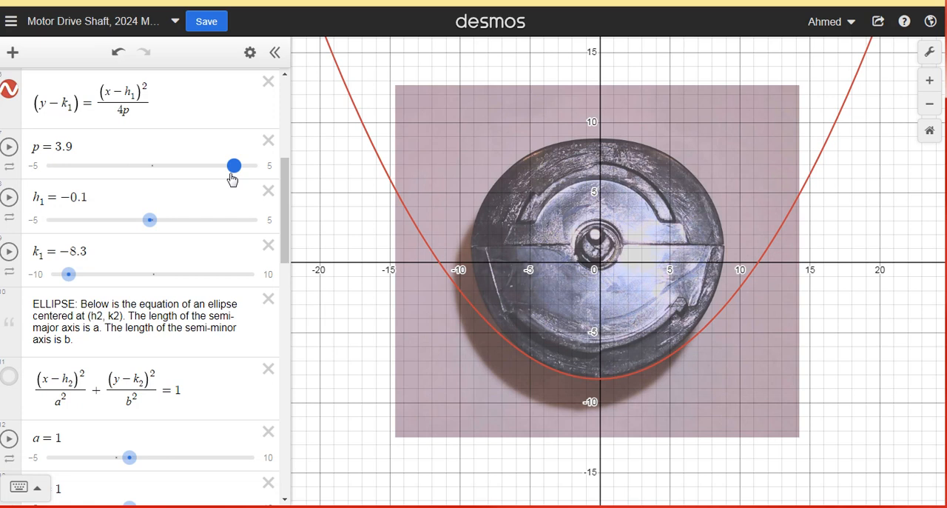
pyautogui.moveTo(233, 179); pyautogui.dragTo(232, 180)
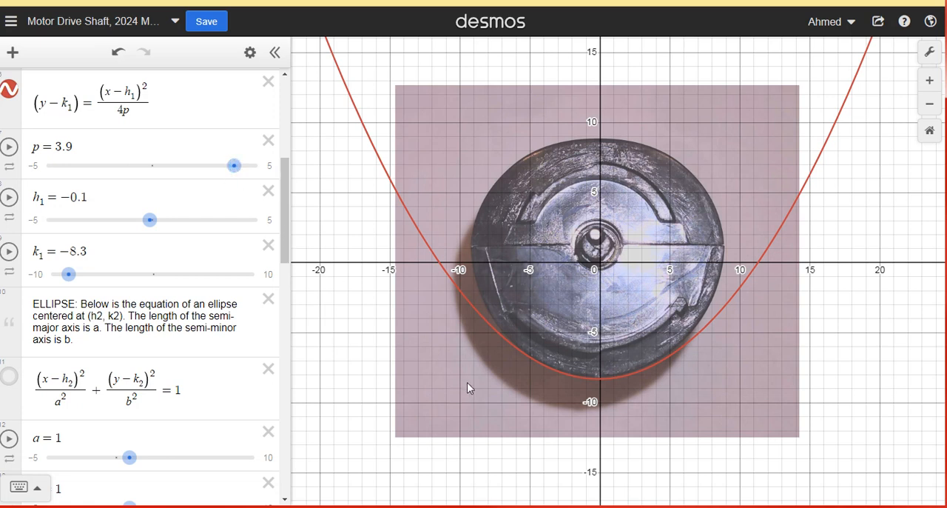
# - Shift the motor drive shaft image so its centre is at about (-0.06, 0.1), and deselect it
pyautogui.click(586, 259)
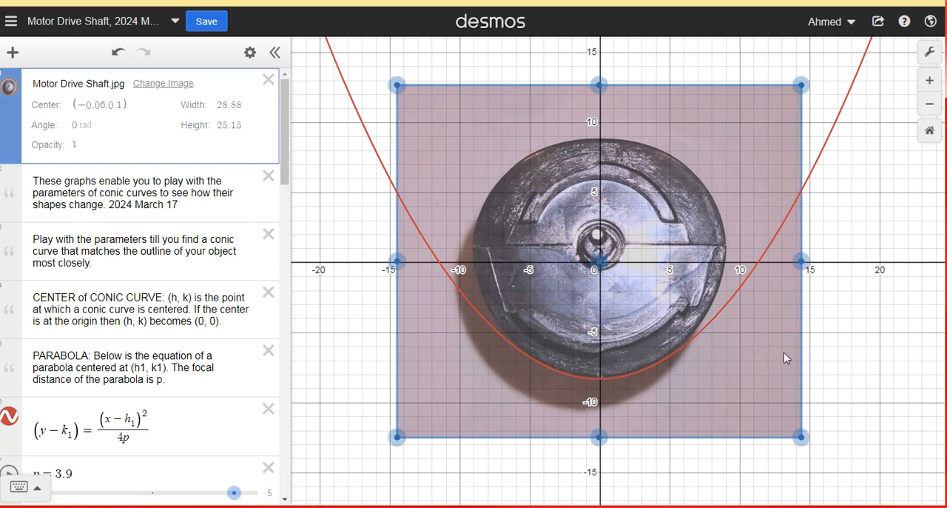
pyautogui.click(852, 351)
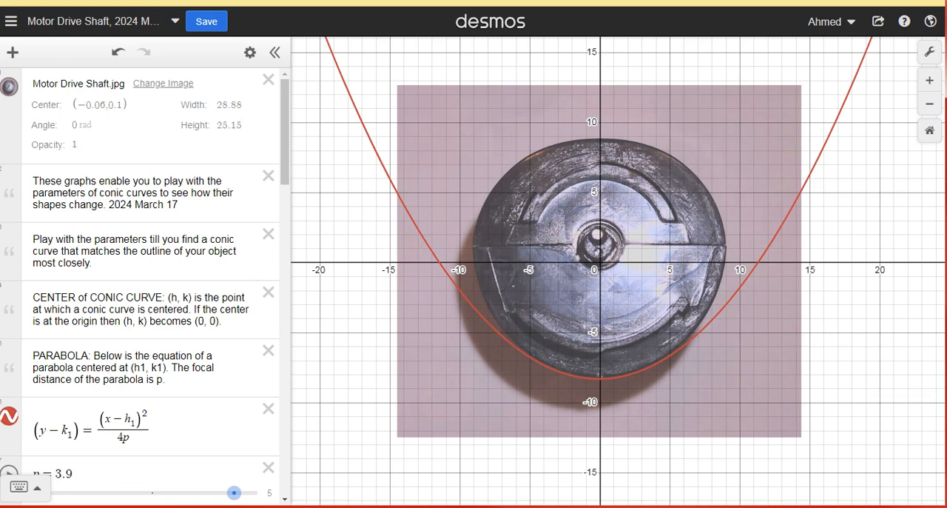
# - Show the hyperbola over the image to compare it with the shaft's outline, and hide it again
pyautogui.scroll(-10, 40, 168)
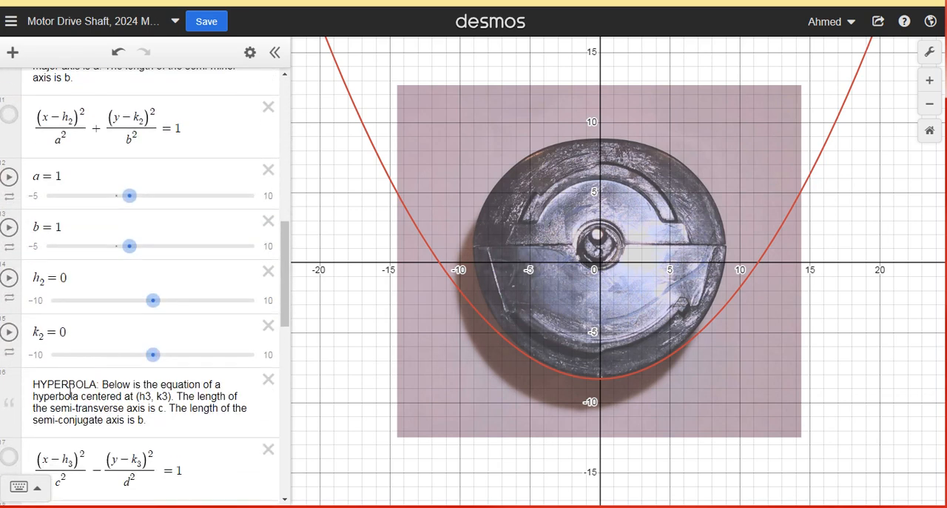
pyautogui.click(9, 459)
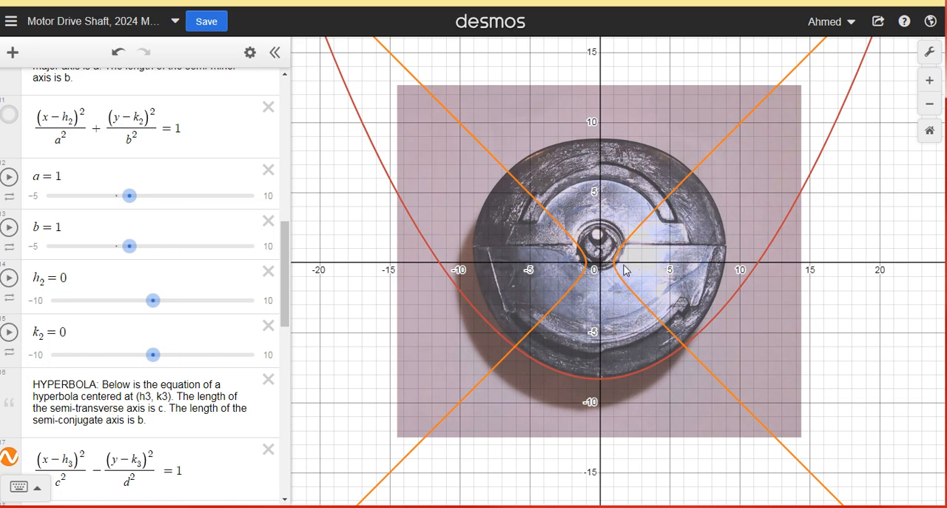
pyautogui.click(9, 458)
# - Display the ellipse and enlarge it by setting its semi-axes to a = 4.9 and b = 2.9
pyautogui.scroll(3, 13, 278)
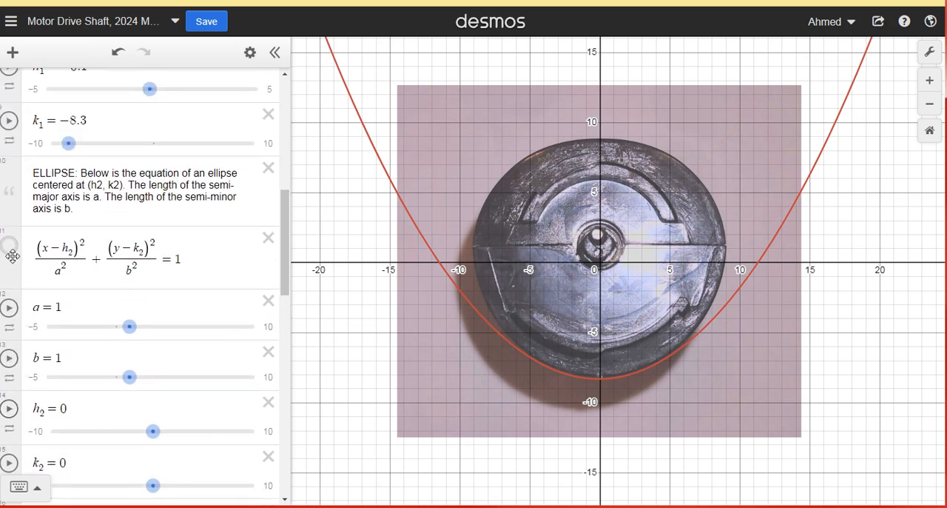
pyautogui.click(9, 246)
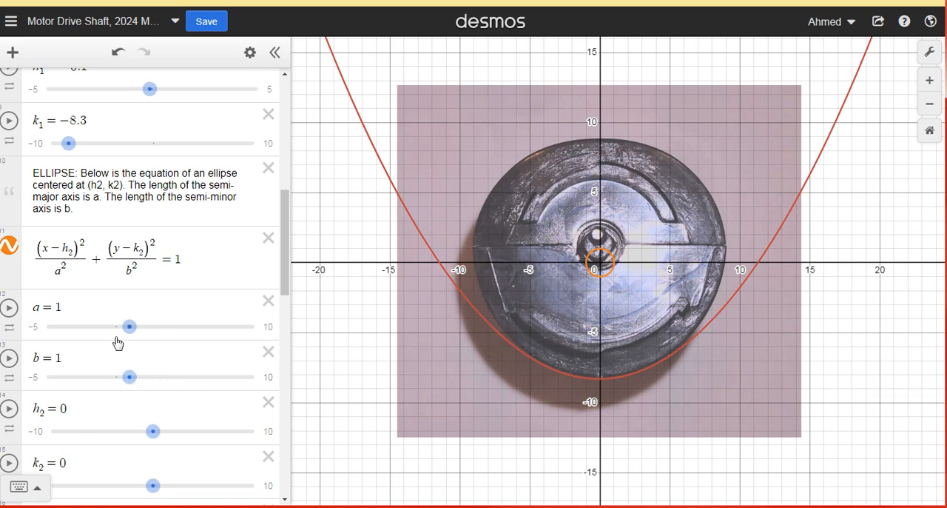
pyautogui.moveTo(133, 337); pyautogui.dragTo(133, 334)
pyautogui.moveTo(131, 336); pyautogui.dragTo(184, 349)
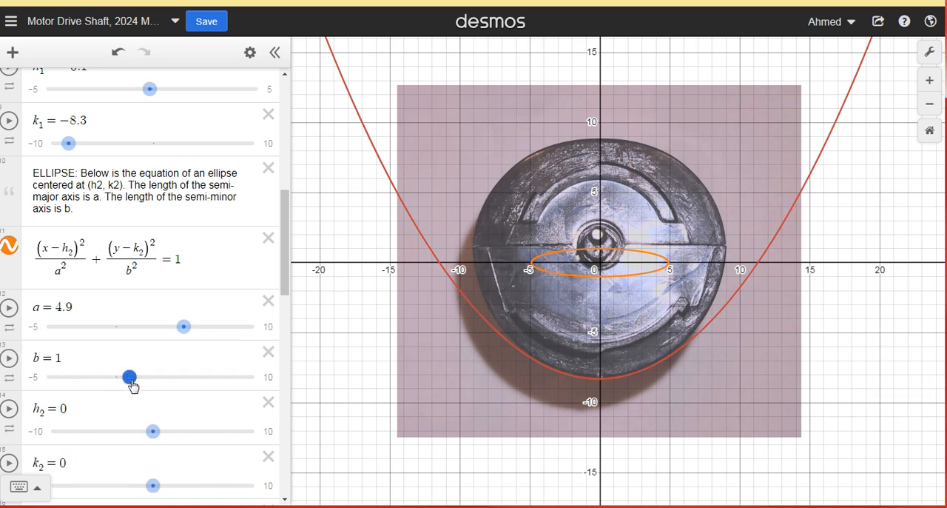
pyautogui.moveTo(130, 379); pyautogui.dragTo(157, 393)
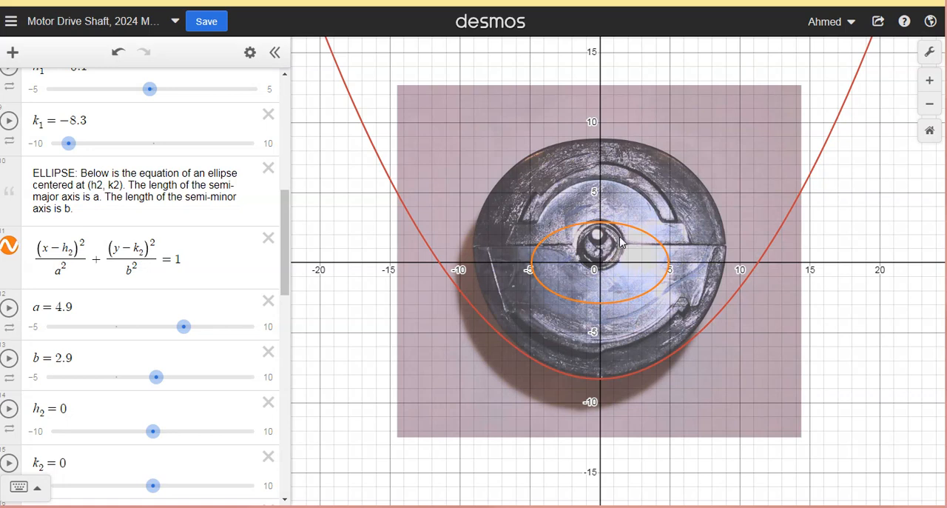
# - Try the shaft image higher, centred at about (-0.25, 5.5), and bring it back down to about (-0.1, 0.15)
pyautogui.click(641, 318)
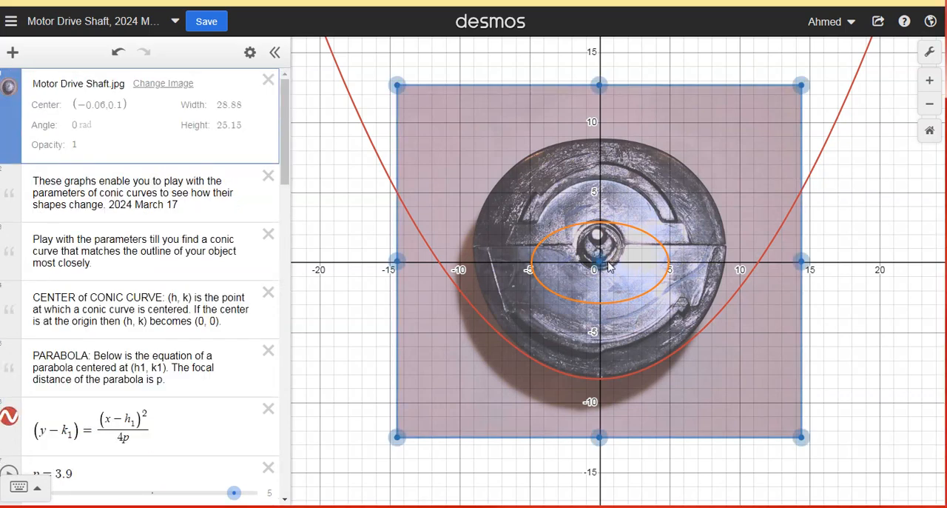
pyautogui.moveTo(599, 255); pyautogui.dragTo(598, 179)
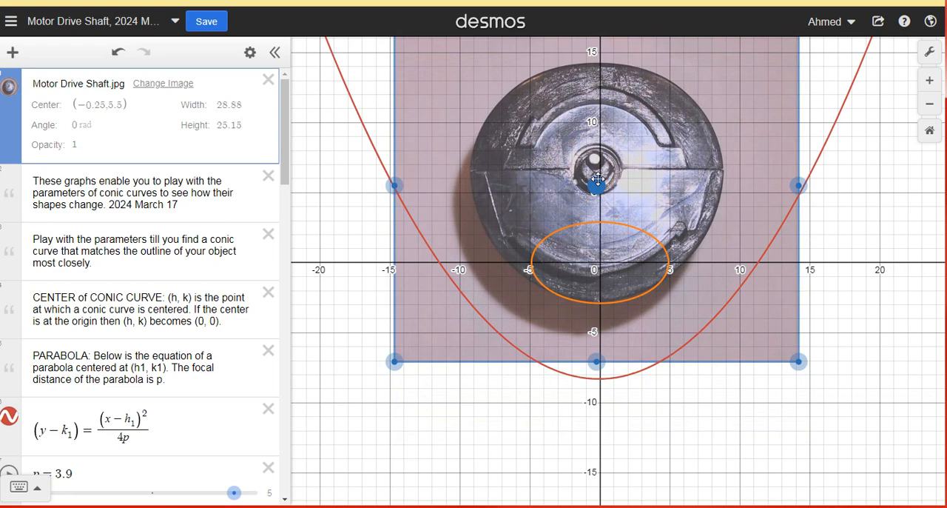
pyautogui.moveTo(598, 180); pyautogui.dragTo(600, 254)
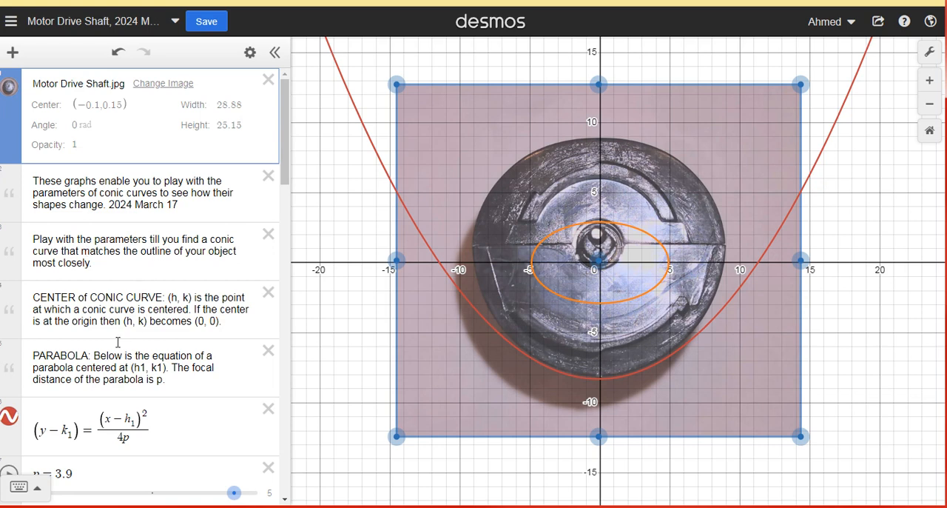
# - Lower the ellipse onto the bottom of the shaft by setting its centre coordinate k2 to -5.3
pyautogui.scroll(-6, 118, 342)
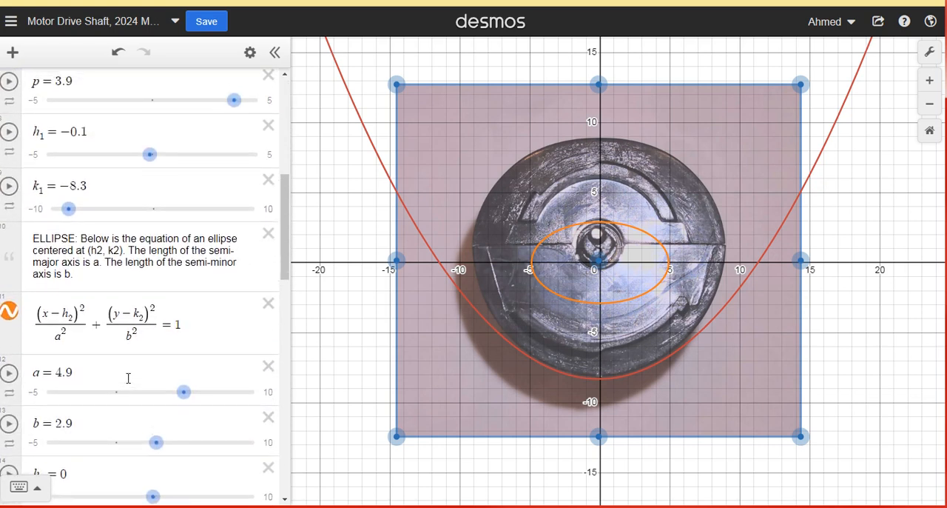
pyautogui.scroll(-3, 129, 378)
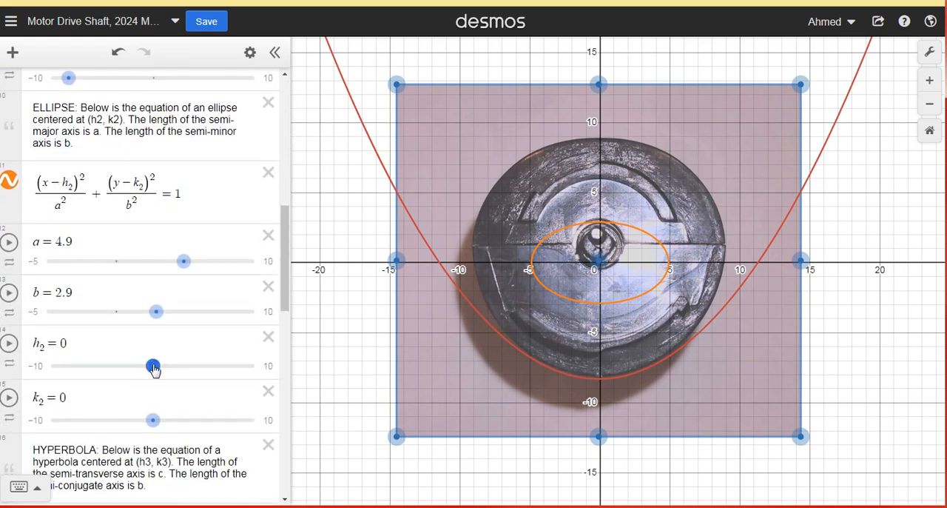
pyautogui.moveTo(154, 427); pyautogui.dragTo(155, 434)
pyautogui.click(155, 422)
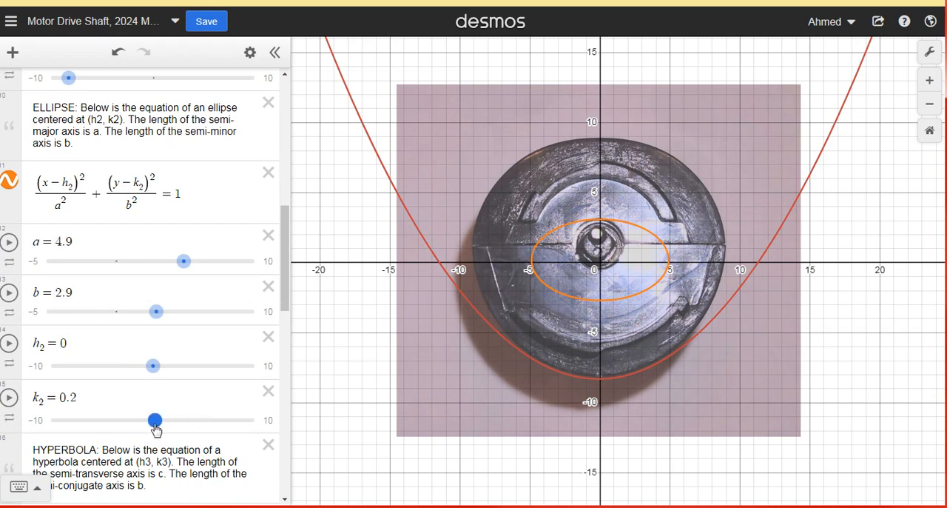
pyautogui.moveTo(156, 429); pyautogui.dragTo(125, 430)
pyautogui.moveTo(105, 422); pyautogui.dragTo(99, 428)
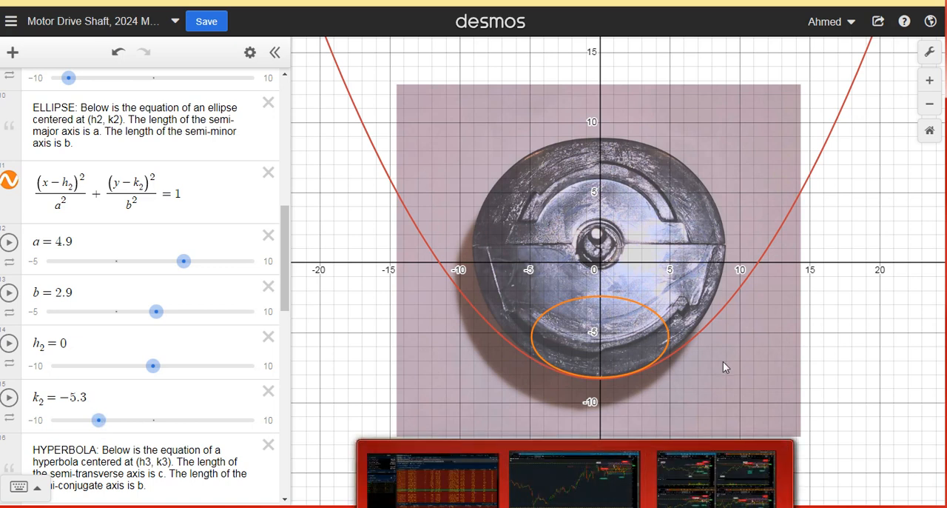
# - Try the ellipse's semi-axis a at 3, and widen it to 5.1 to follow the lower outline
pyautogui.click(183, 262)
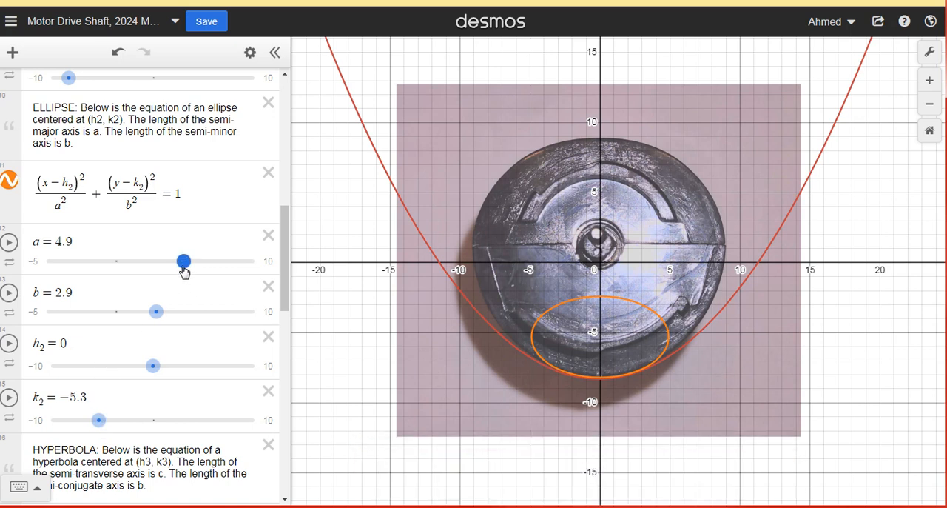
pyautogui.moveTo(183, 263); pyautogui.dragTo(158, 263)
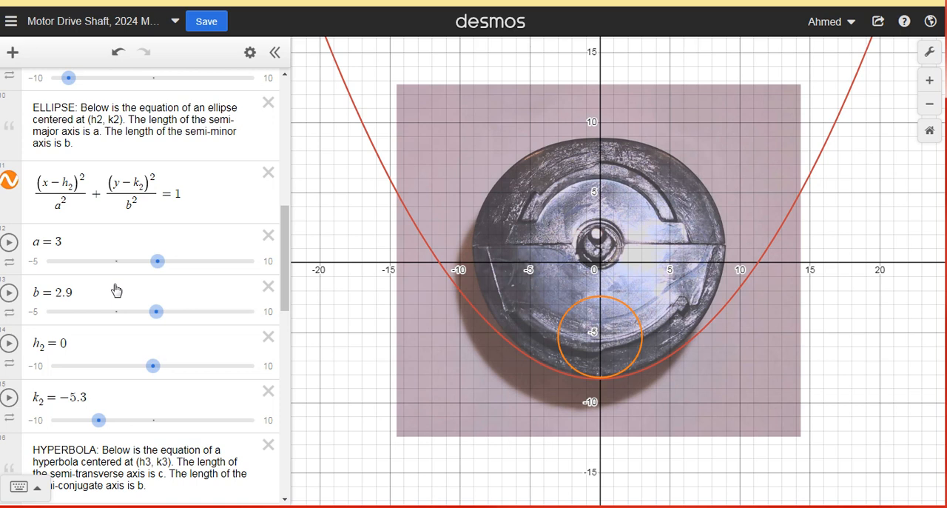
pyautogui.moveTo(156, 265); pyautogui.dragTo(190, 278)
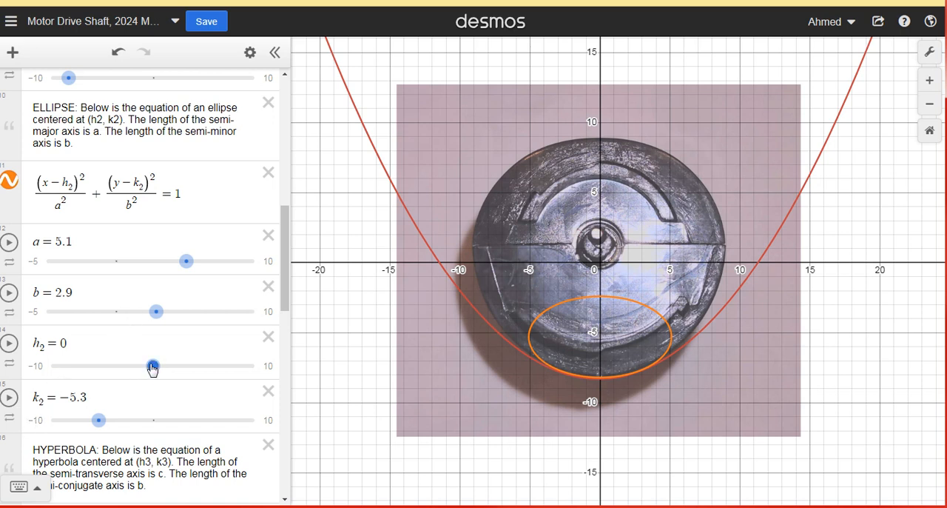
# - Try the ellipse with b = 3.8 and k2 = -4.4, and refit it to the shaft's bottom edge with b = 2.8 and k2 = -5.5
pyautogui.moveTo(157, 319); pyautogui.dragTo(171, 326)
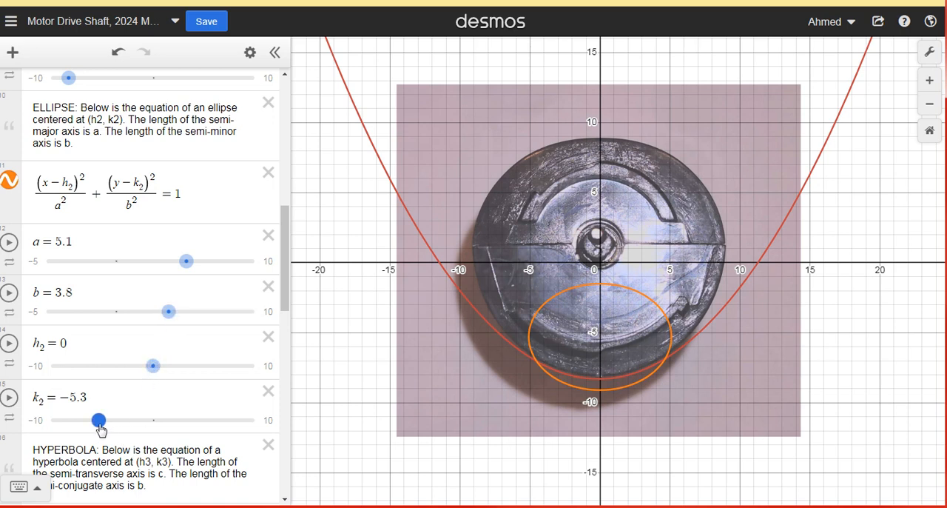
pyautogui.moveTo(100, 420); pyautogui.dragTo(112, 428)
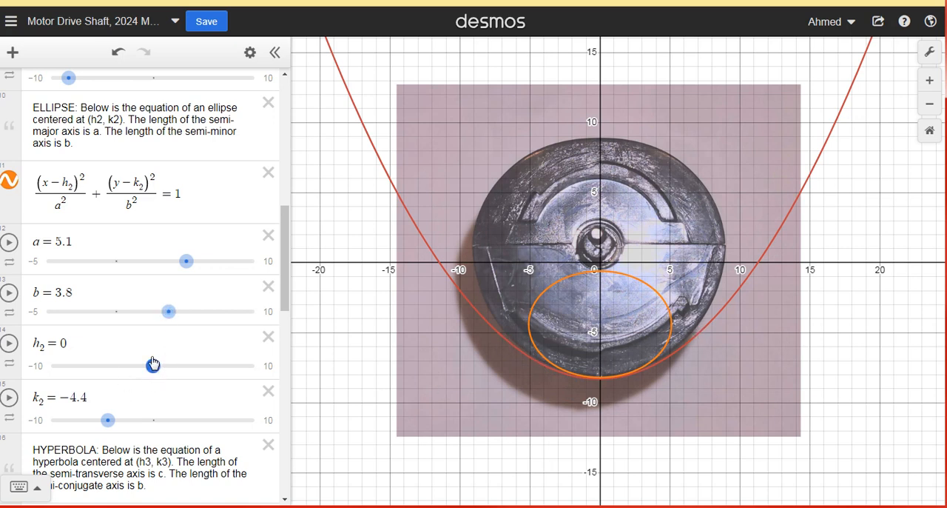
pyautogui.moveTo(170, 313); pyautogui.dragTo(156, 317)
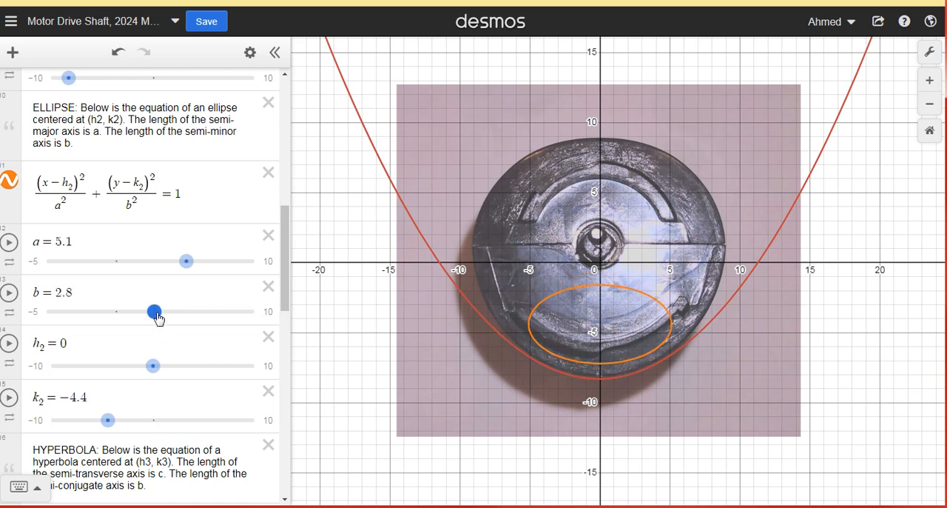
pyautogui.moveTo(108, 420); pyautogui.dragTo(96, 426)
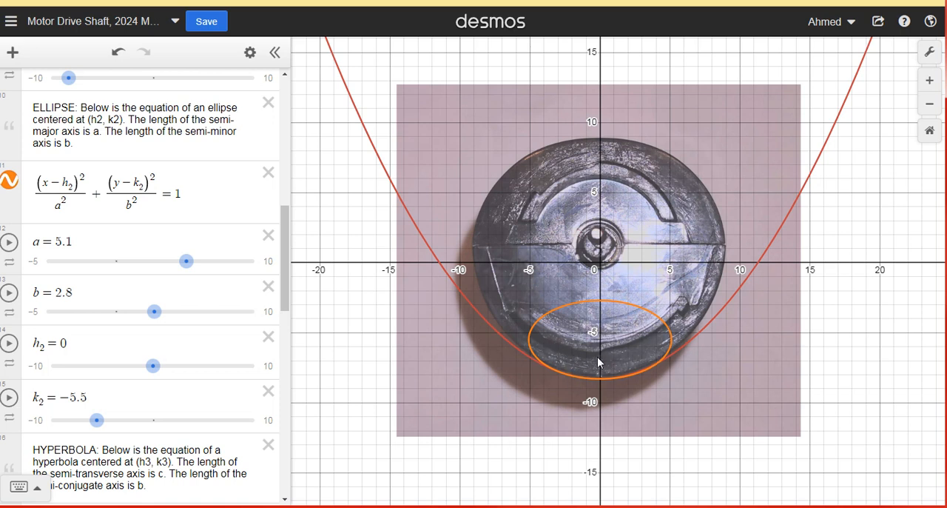
pyautogui.click(621, 341)
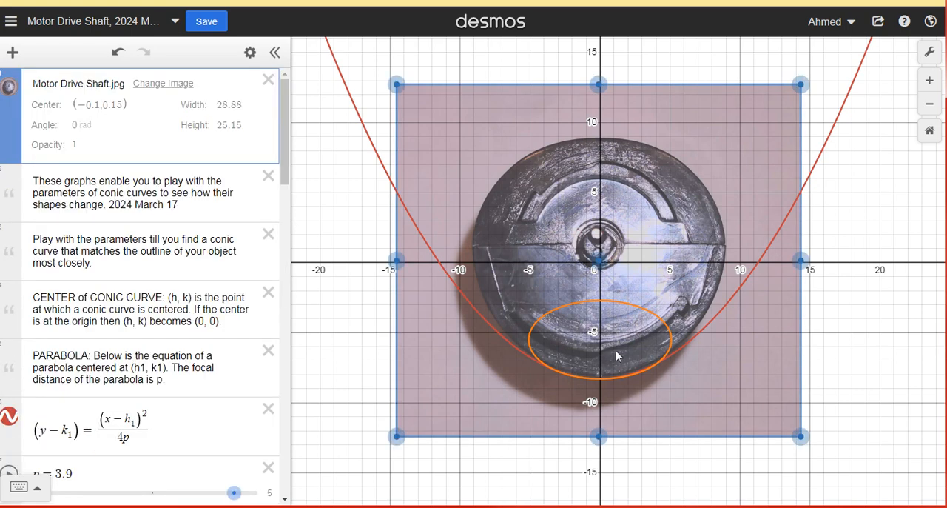
pyautogui.click(340, 363)
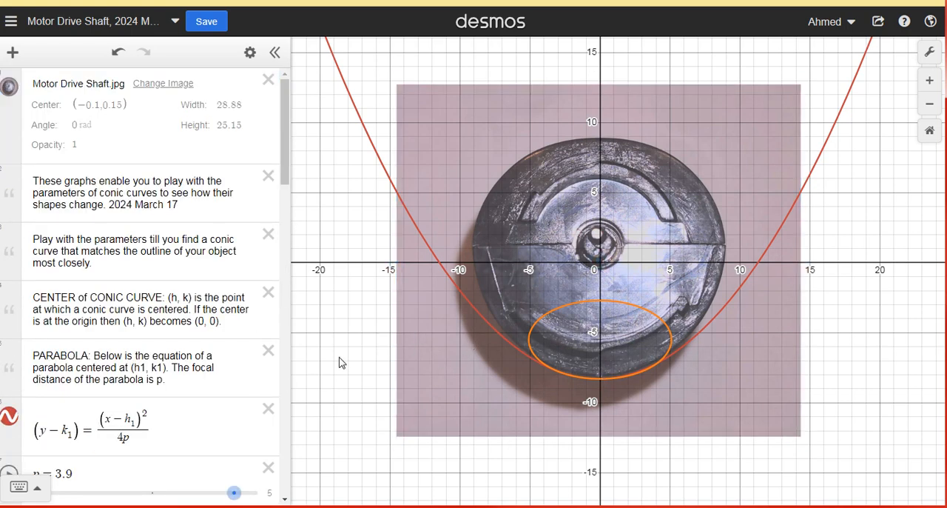
# - Move the ellipse up to the shaft's top edge by setting k2 to 6, and widen its semi-axis a to 6
pyautogui.scroll(-5, 144, 453)
pyautogui.scroll(-5, 140, 444)
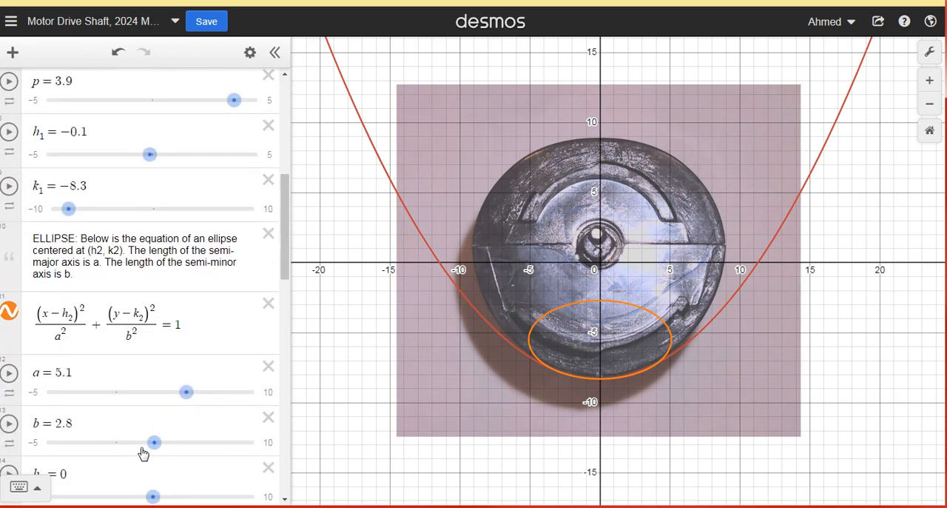
pyautogui.click(153, 366)
pyautogui.moveTo(97, 420); pyautogui.dragTo(218, 444)
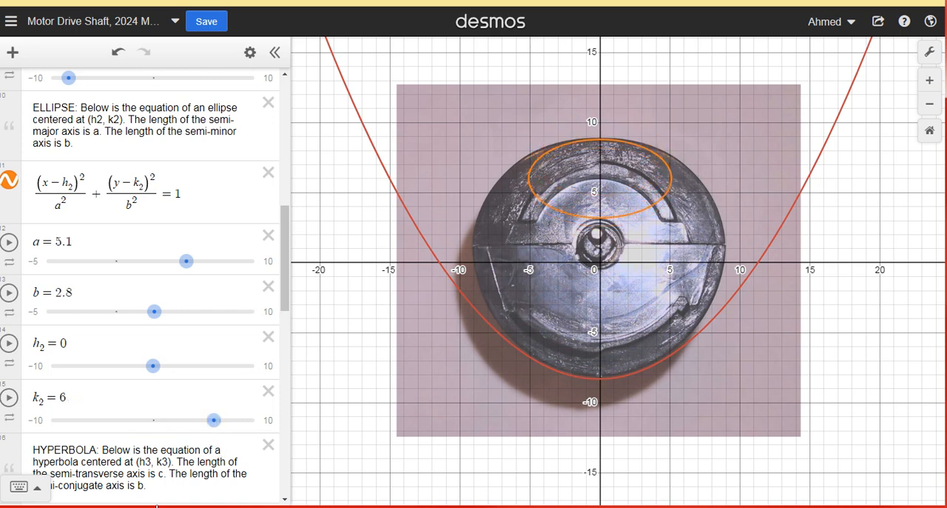
pyautogui.moveTo(186, 261); pyautogui.dragTo(199, 286)
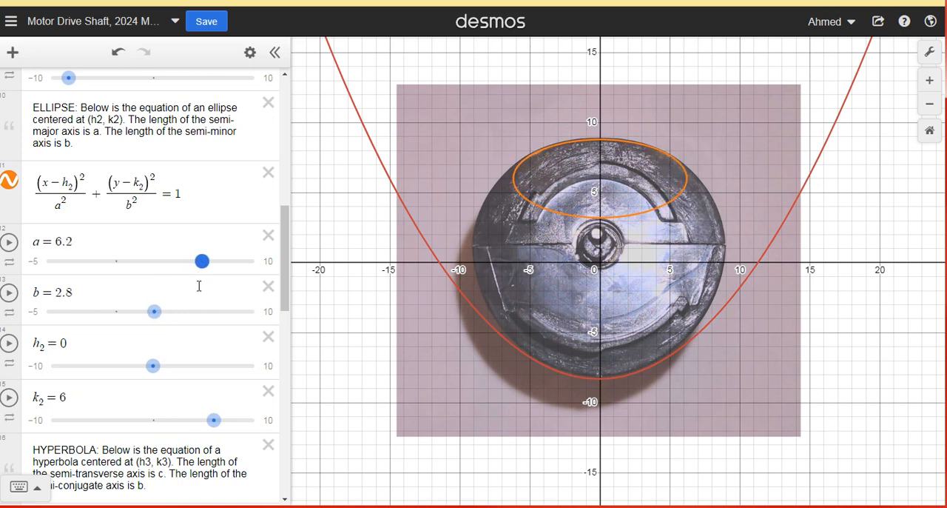
pyautogui.moveTo(199, 288); pyautogui.dragTo(197, 289)
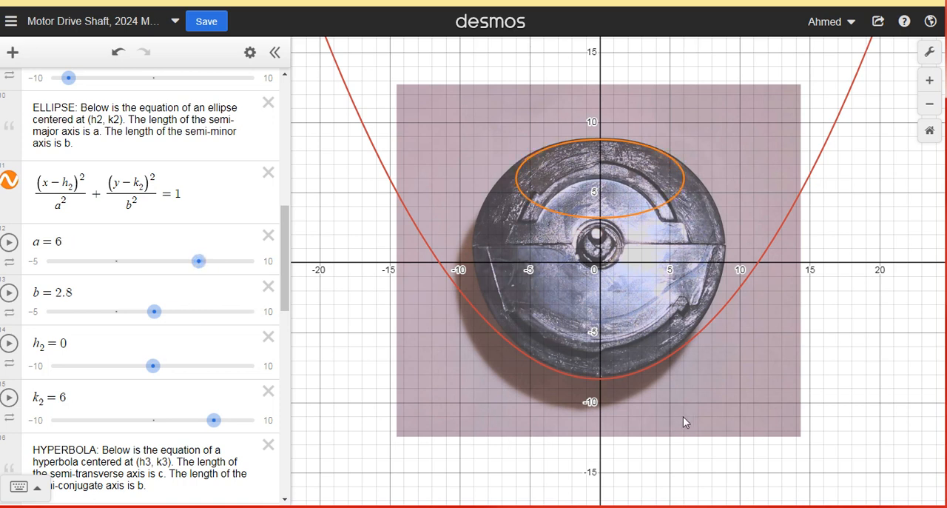